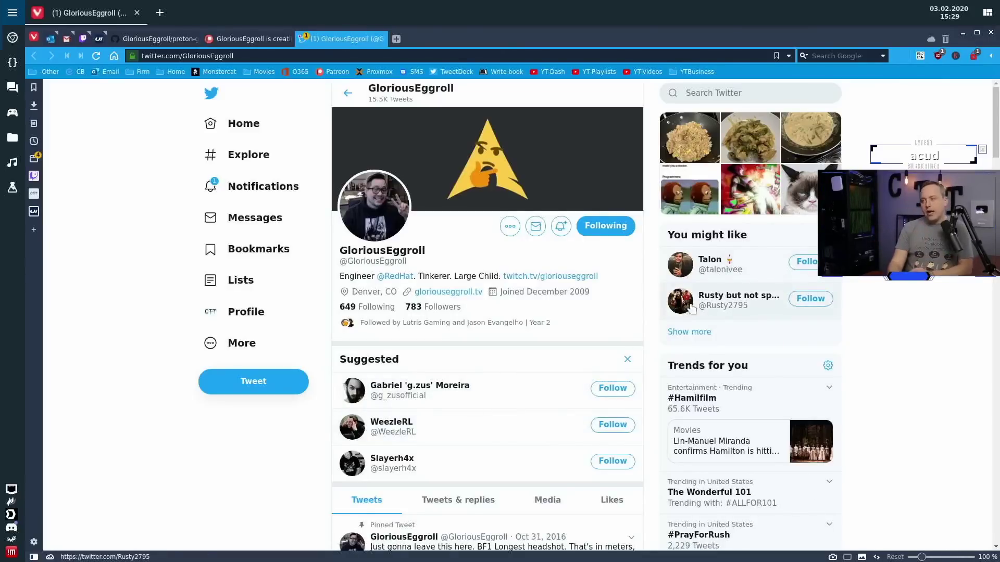
Look over GloriousEggroll's Patreon page, including the membership levels and the about section
{"action": "left_click", "coordinate": [282, 39]}
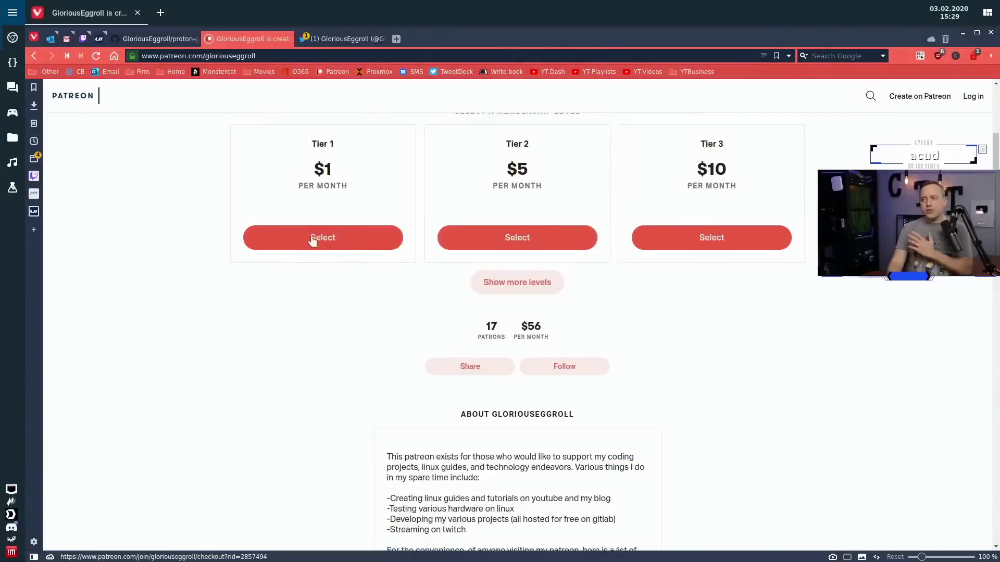
{"action": "scroll", "coordinate": [214, 375], "scroll_direction": "up", "scroll_amount": 3}
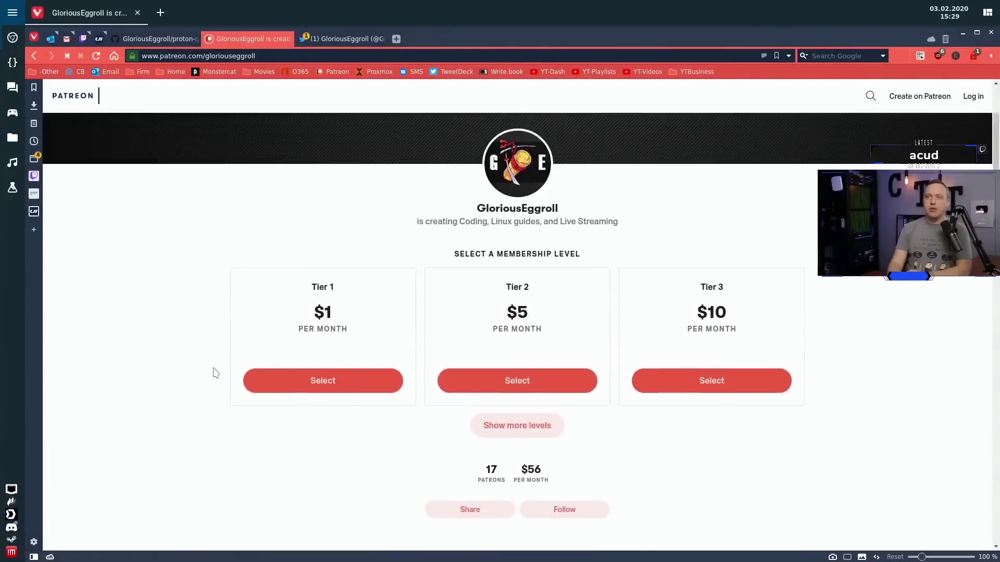
{"action": "scroll", "coordinate": [213, 372], "scroll_direction": "up", "scroll_amount": 3}
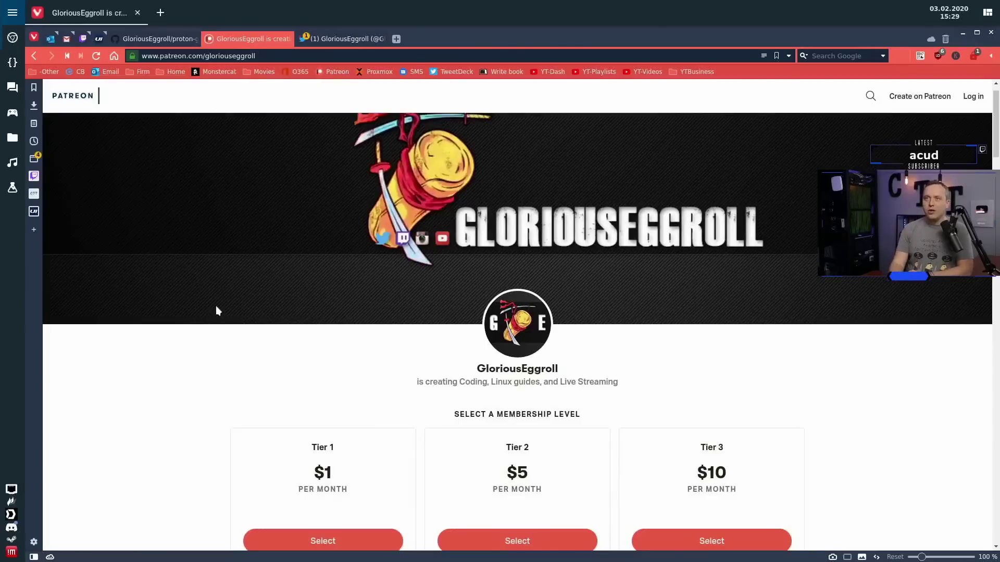
{"action": "scroll", "coordinate": [210, 304], "scroll_direction": "down", "scroll_amount": 5}
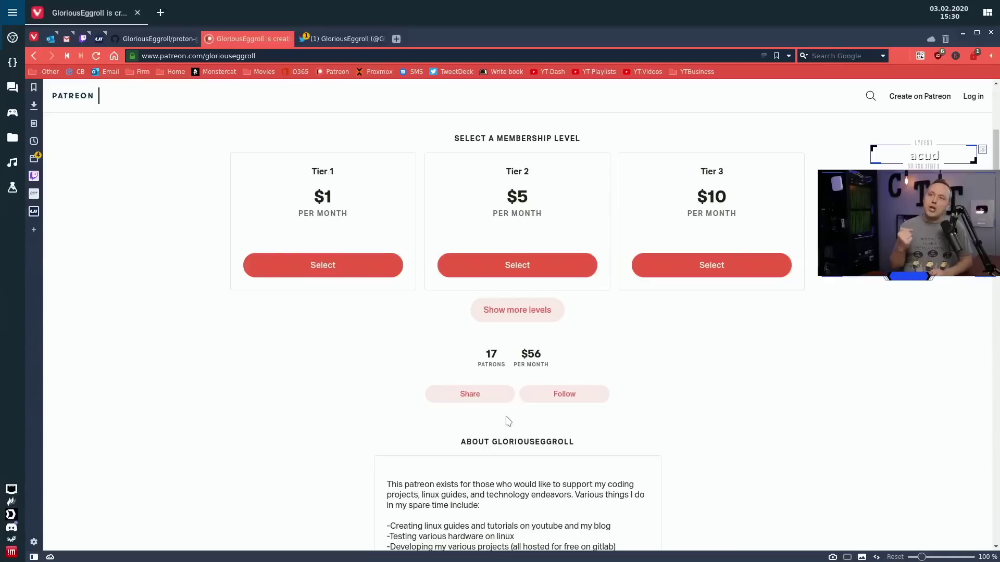
Review the latest release notes of GloriousEggroll's proton-ge-custom GitHub repository and download Proton-5.0-GE-1-no-mouse-coord.tar.gz
{"action": "left_click", "coordinate": [142, 41]}
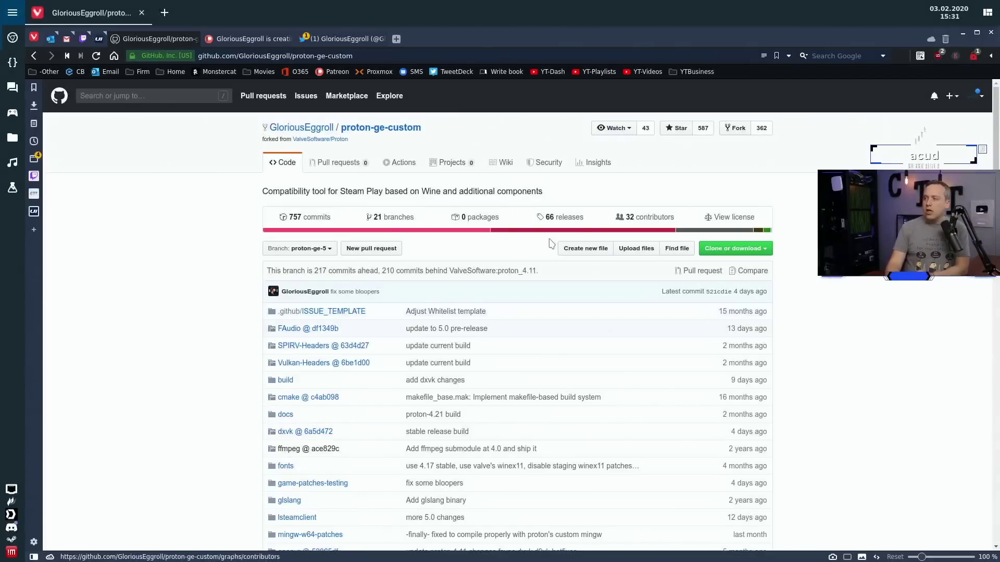
{"action": "left_click", "coordinate": [567, 218]}
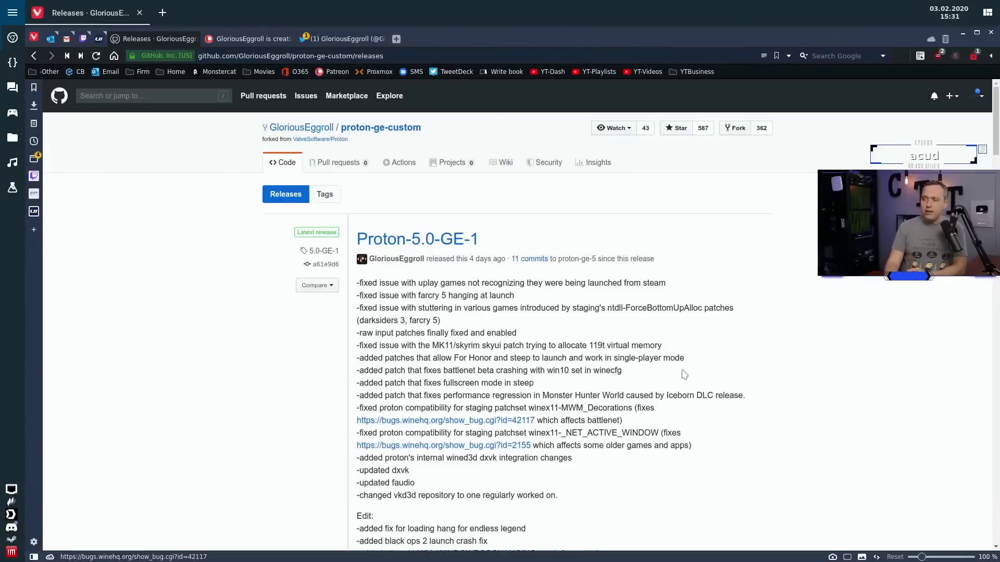
{"action": "scroll", "coordinate": [577, 345], "scroll_direction": "down", "scroll_amount": 5}
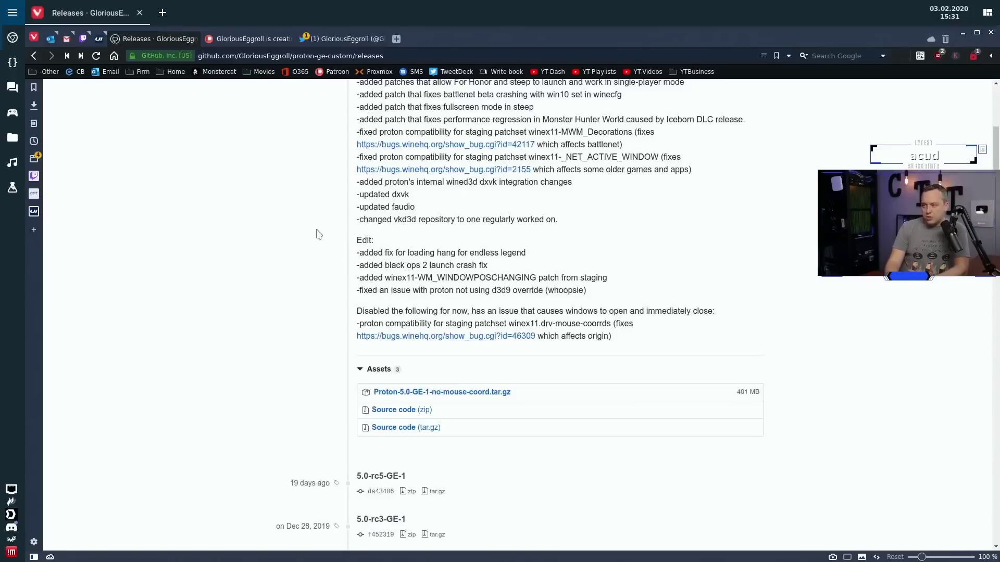
{"action": "scroll", "coordinate": [318, 234], "scroll_direction": "up", "scroll_amount": 3}
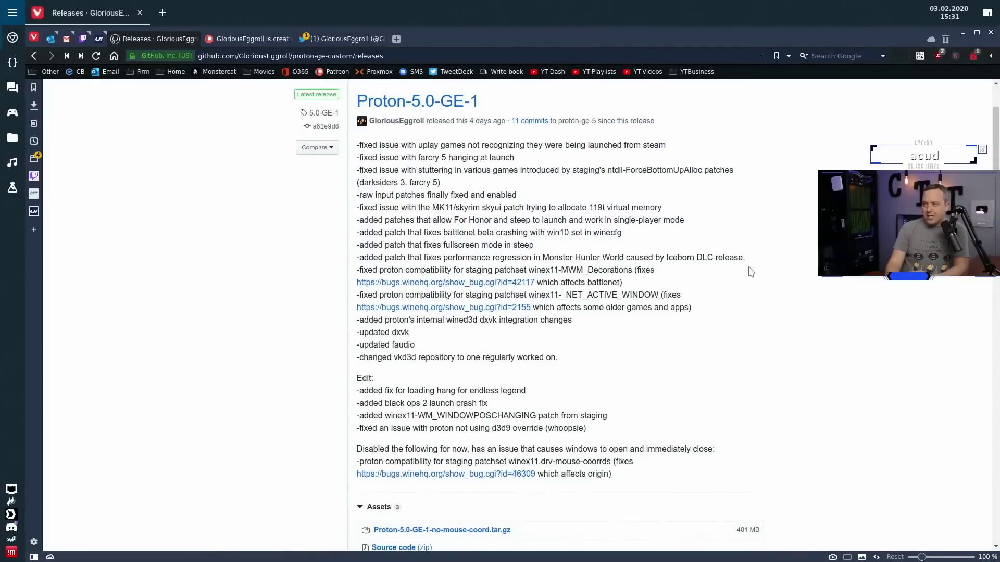
{"action": "scroll", "coordinate": [747, 273], "scroll_direction": "down", "scroll_amount": 9}
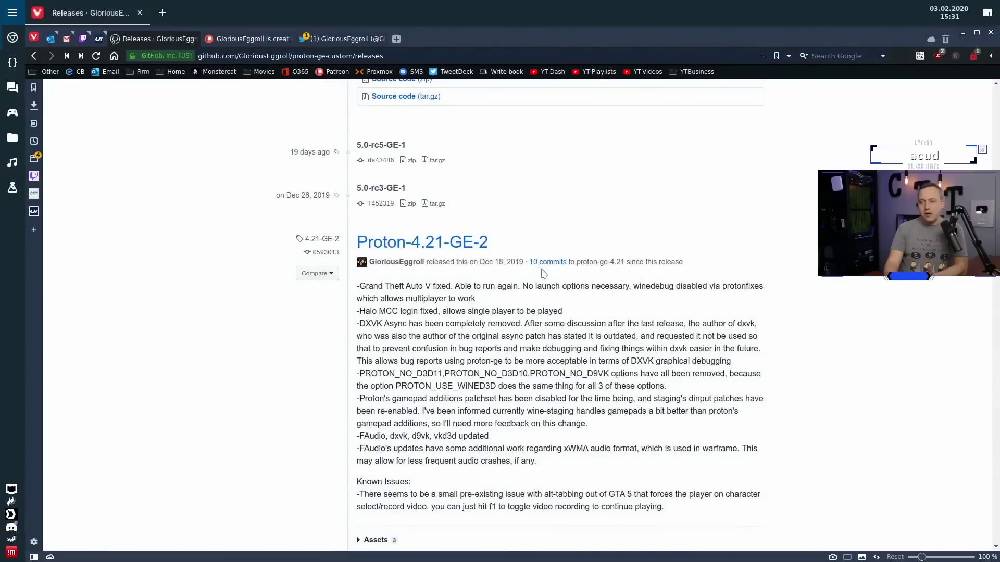
{"action": "scroll", "coordinate": [516, 301], "scroll_direction": "up", "scroll_amount": 10}
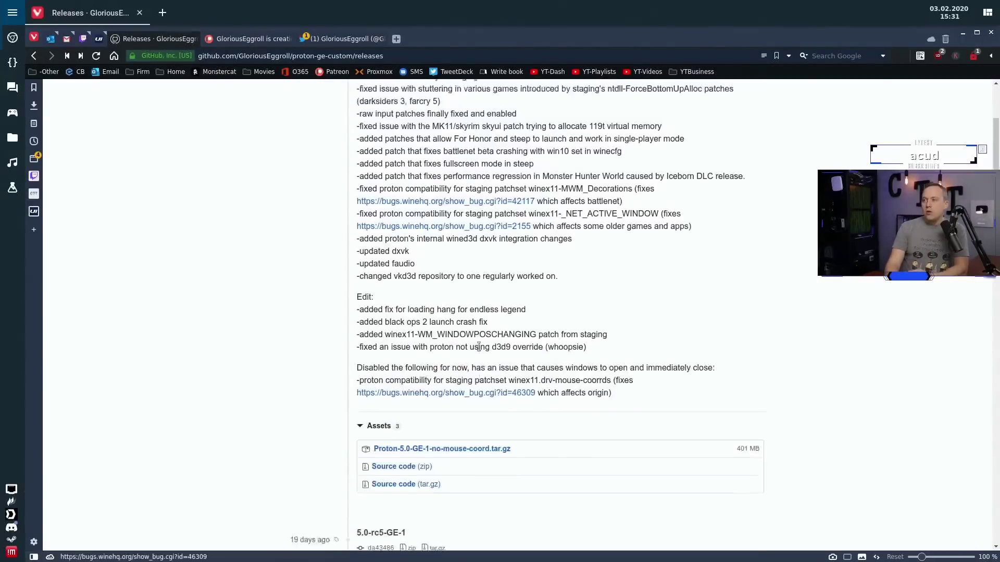
{"action": "scroll", "coordinate": [449, 455], "scroll_direction": "down", "scroll_amount": 2}
{"action": "scroll", "coordinate": [449, 455], "scroll_direction": "down", "scroll_amount": 2}
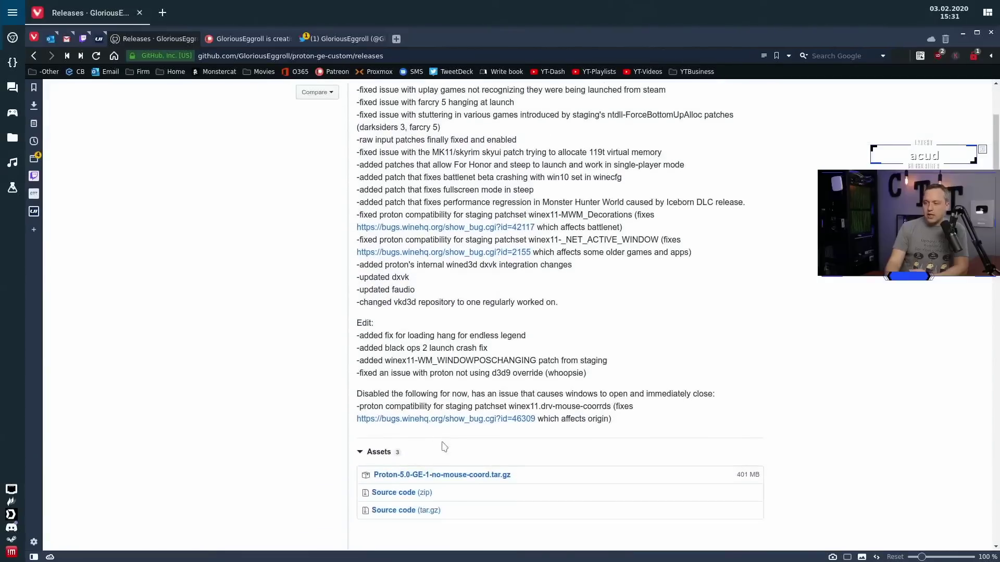
{"action": "left_click", "coordinate": [480, 476]}
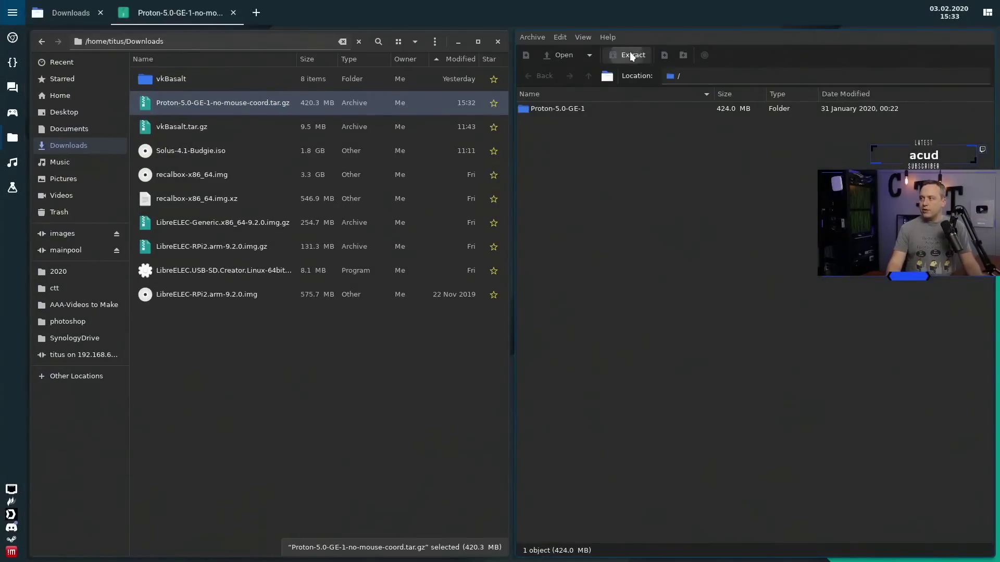
Extract all files of the Proton-5.0-GE-1-no-mouse-coord.tar.gz archive into Downloads and quit the archive manager
{"action": "left_click", "coordinate": [630, 52]}
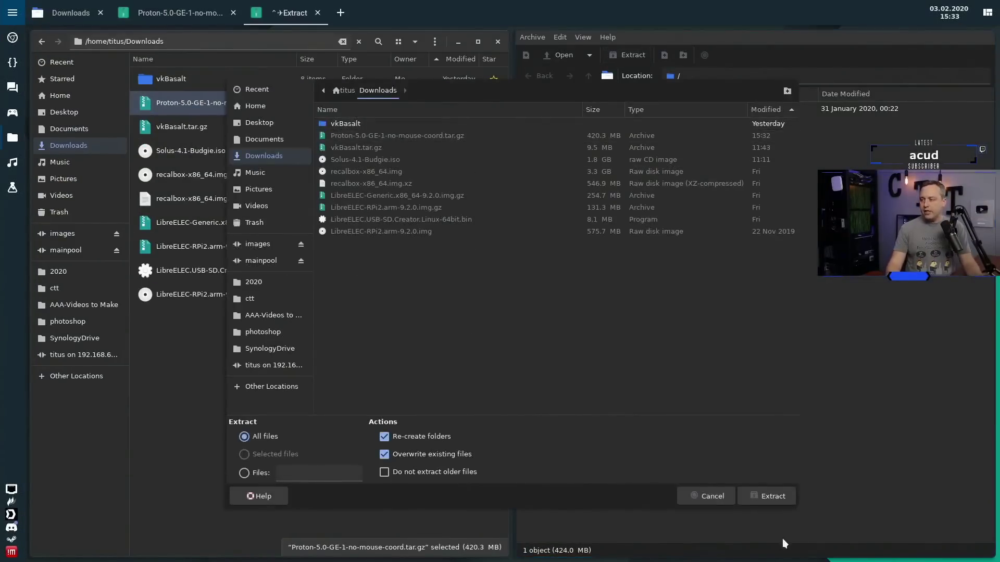
{"action": "left_click", "coordinate": [773, 498]}
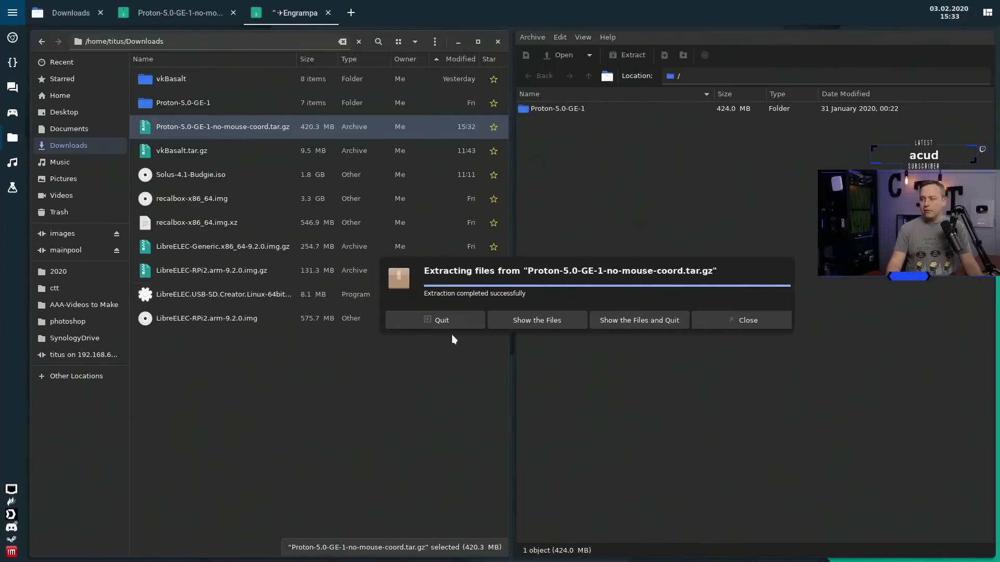
{"action": "left_click", "coordinate": [424, 317]}
Cut the extracted Proton-5.0-GE-1 folder from Downloads
{"action": "left_click", "coordinate": [171, 101]}
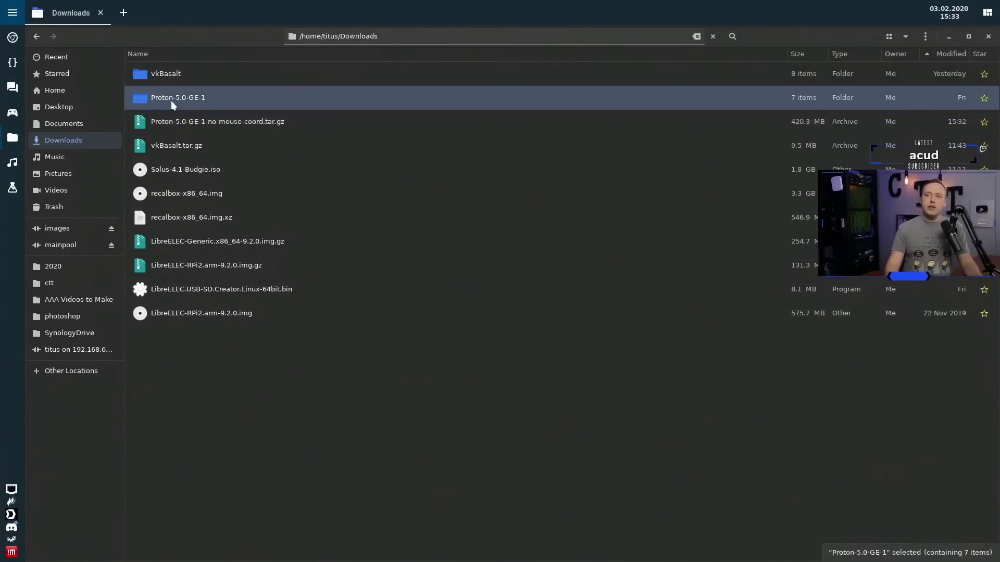
{"action": "right_click", "coordinate": [159, 96]}
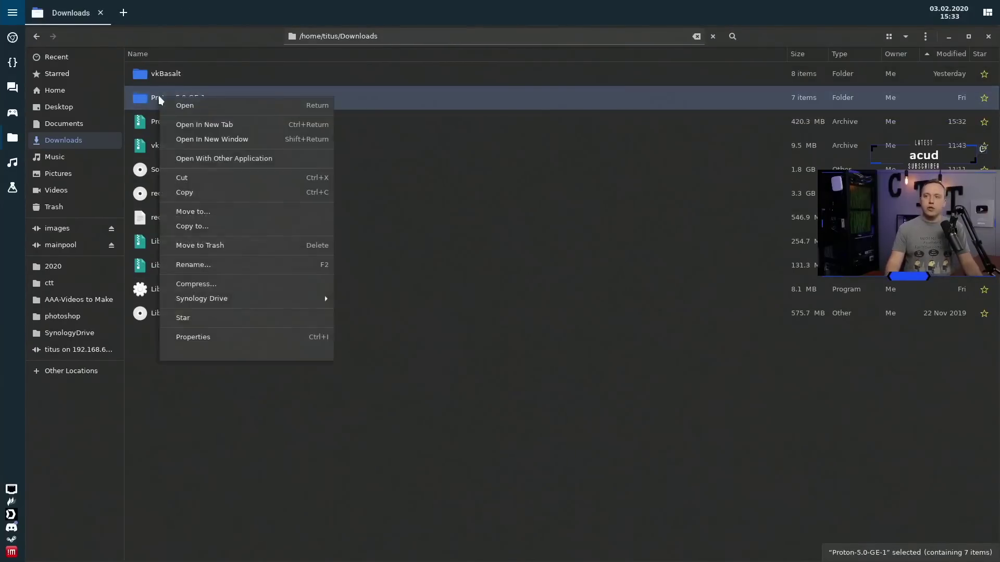
{"action": "left_click", "coordinate": [189, 177]}
Go to the compatibilitytools.d folder inside .steam/root in the home directory
{"action": "left_click", "coordinate": [409, 36]}
{"action": "left_click_drag", "start_coordinate": [393, 39], "coordinate": [340, 38]}
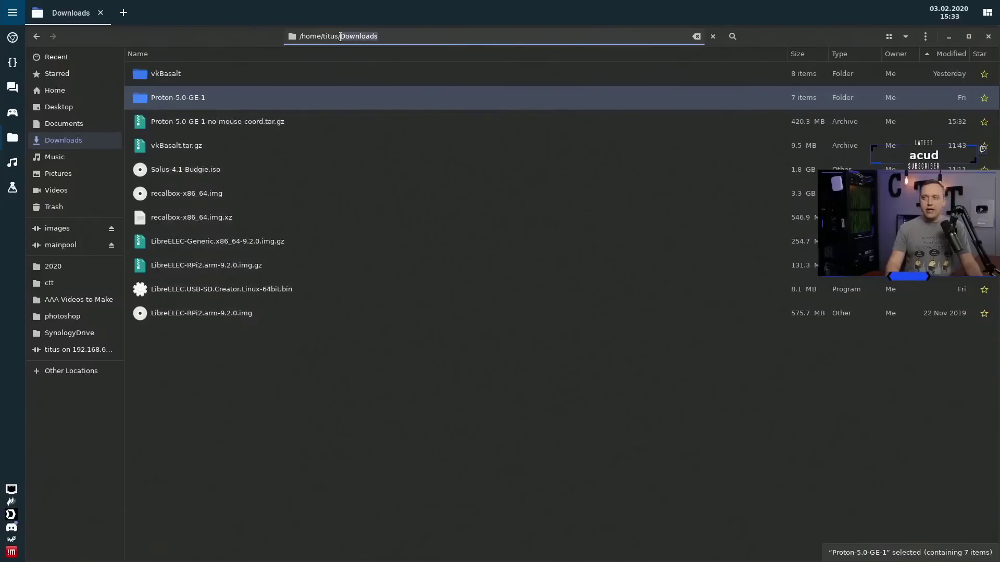
{"action": "type", "text": ".steam"}
{"action": "key", "text": "Return"}
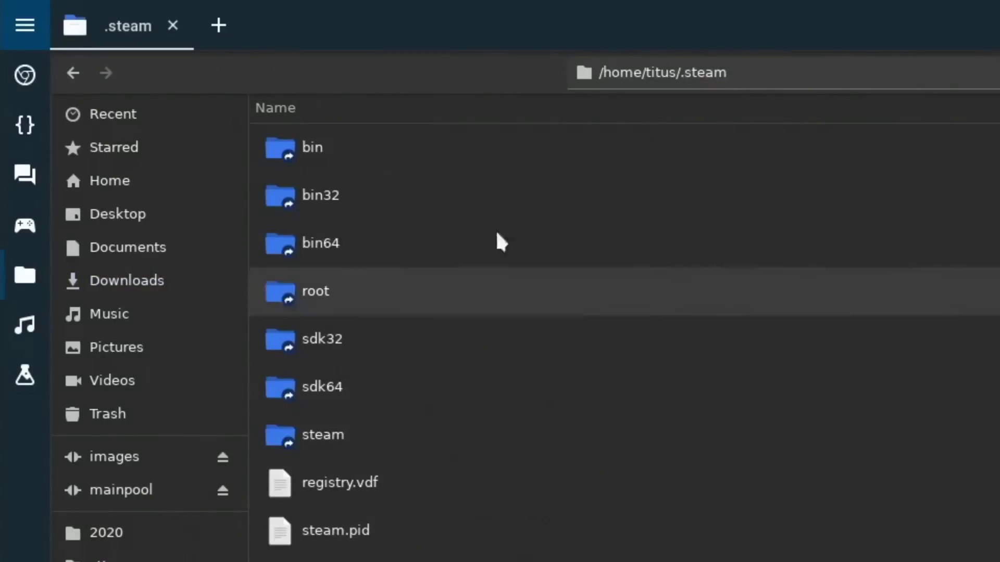
{"action": "double_click", "coordinate": [339, 290]}
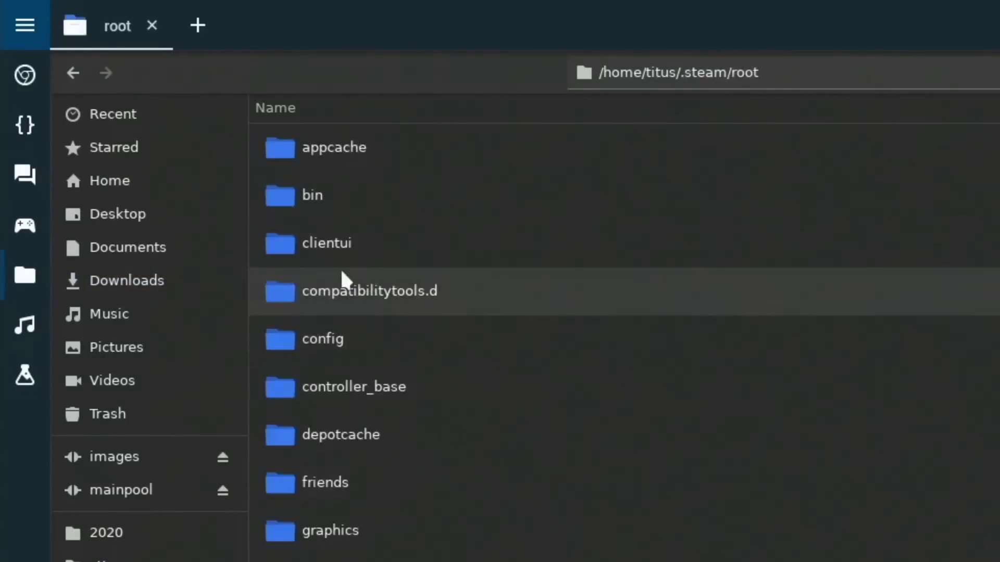
{"action": "left_click", "coordinate": [355, 288]}
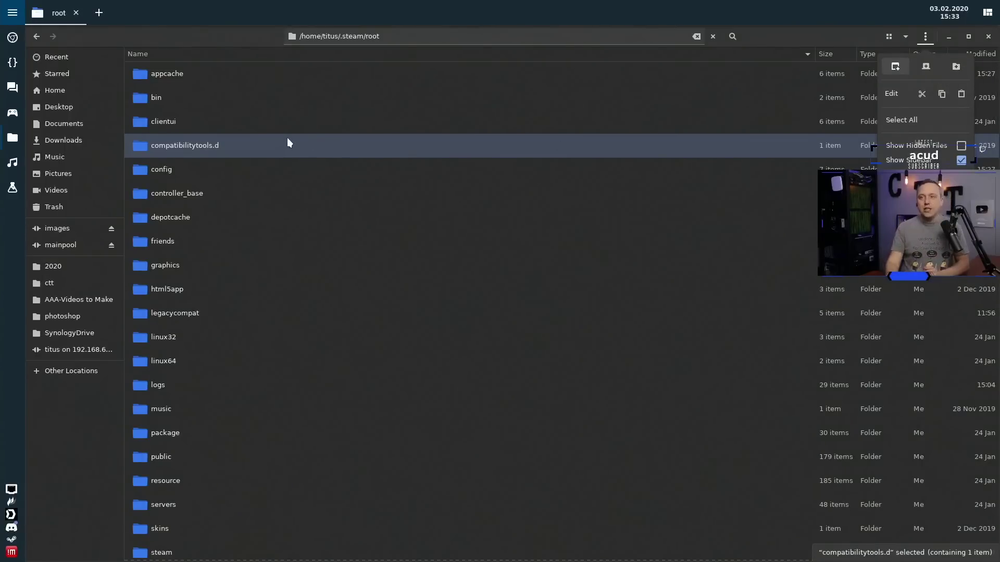
{"action": "left_click", "coordinate": [237, 142]}
{"action": "double_click", "coordinate": [218, 146]}
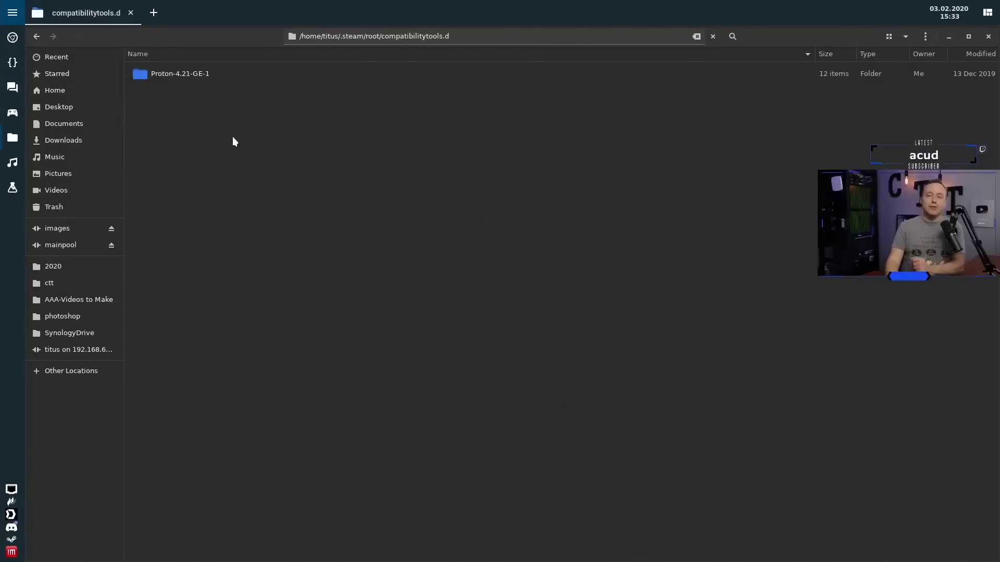
Paste the Proton-5.0-GE-1 folder into compatibilitytools.d and close the file manager
{"action": "right_click", "coordinate": [201, 126]}
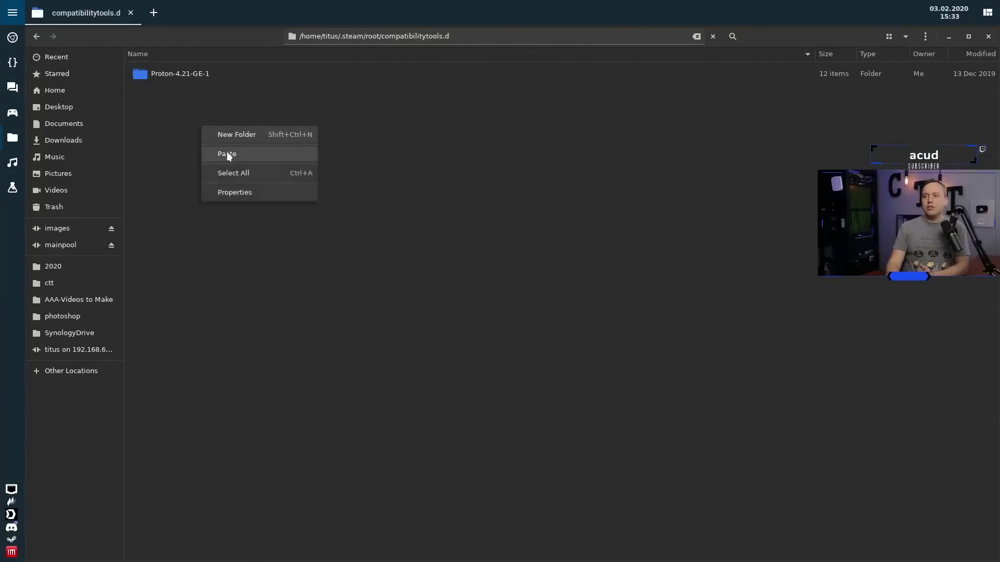
{"action": "left_click", "coordinate": [236, 156]}
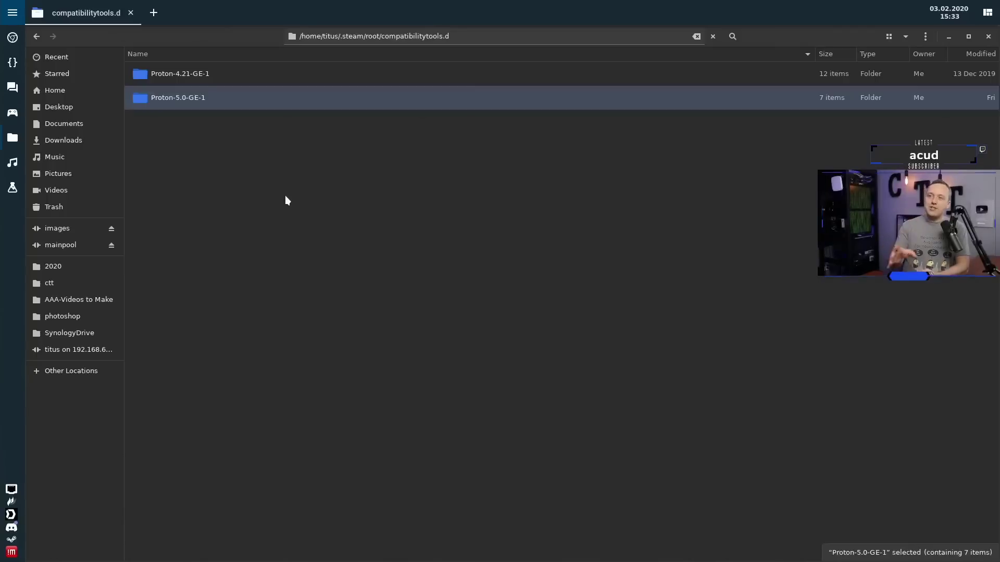
{"action": "left_click", "coordinate": [988, 36]}
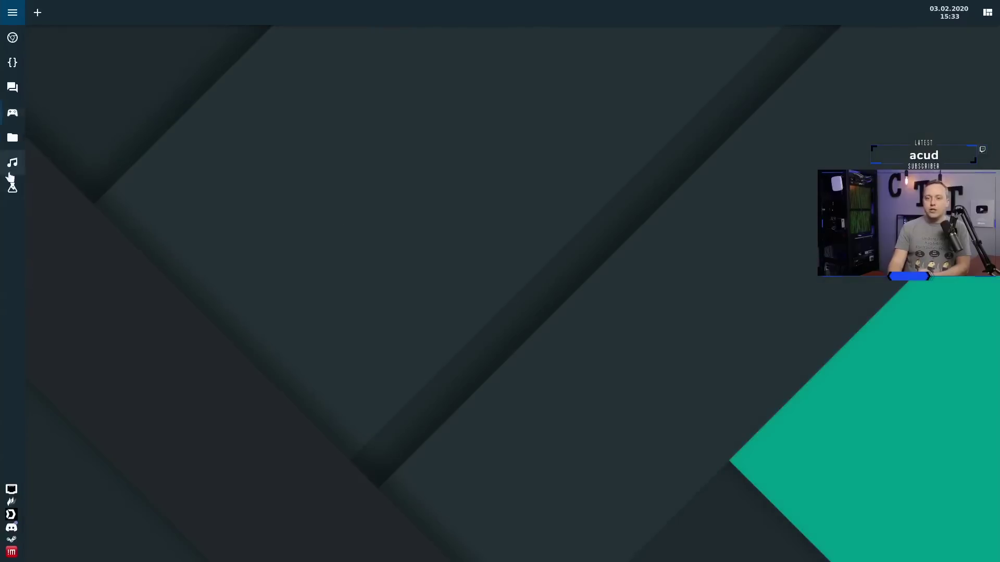
Exit the running Steam client and launch Steam again
{"action": "right_click", "coordinate": [12, 540]}
{"action": "left_click", "coordinate": [35, 526]}
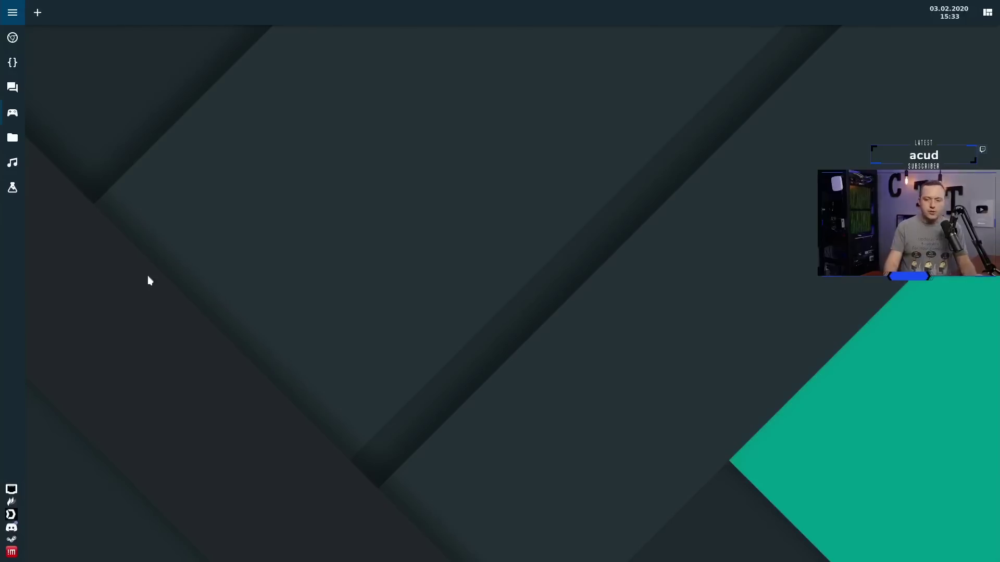
{"action": "left_click", "coordinate": [13, 12]}
{"action": "left_click", "coordinate": [371, 163]}
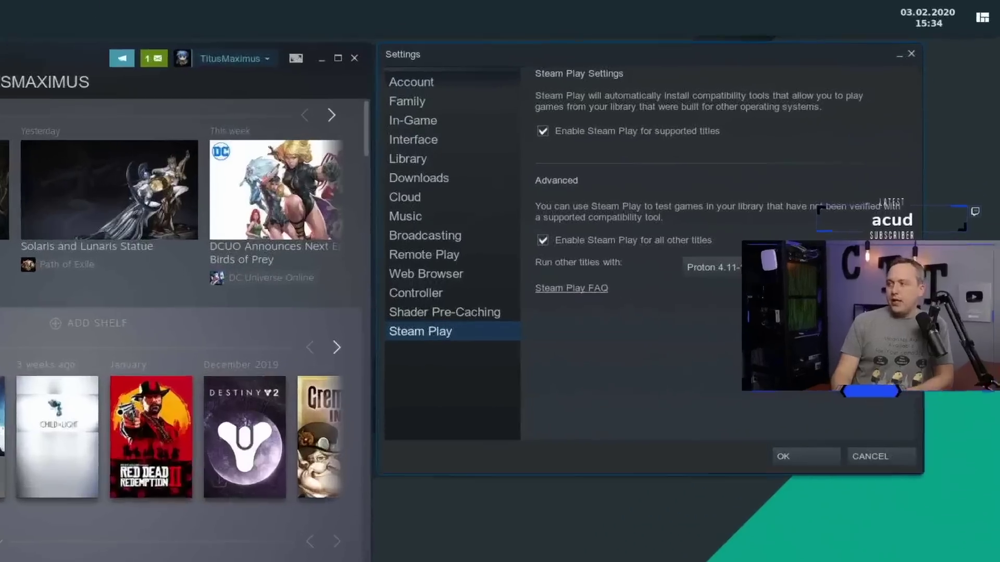
Set Steam Play to run other titles with Proton-5.0-GE-1 and restart Steam to apply the setting
{"action": "left_click", "coordinate": [794, 188]}
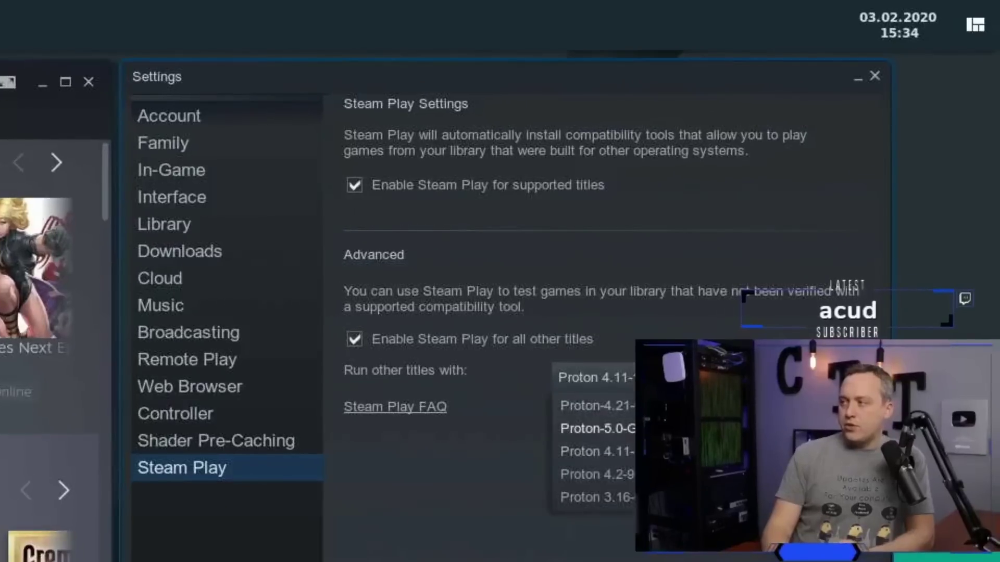
{"action": "left_click", "coordinate": [611, 429]}
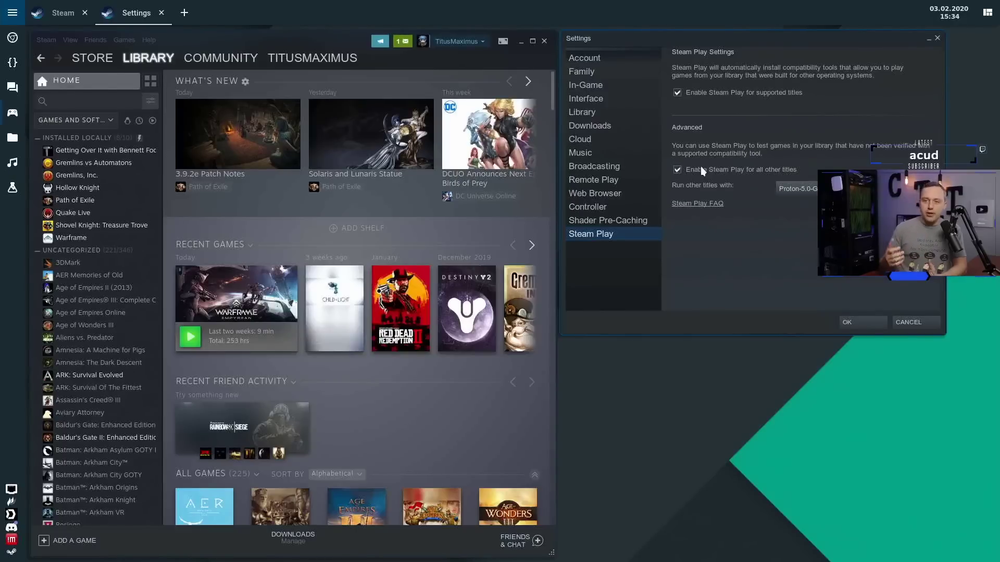
{"action": "left_click", "coordinate": [848, 320]}
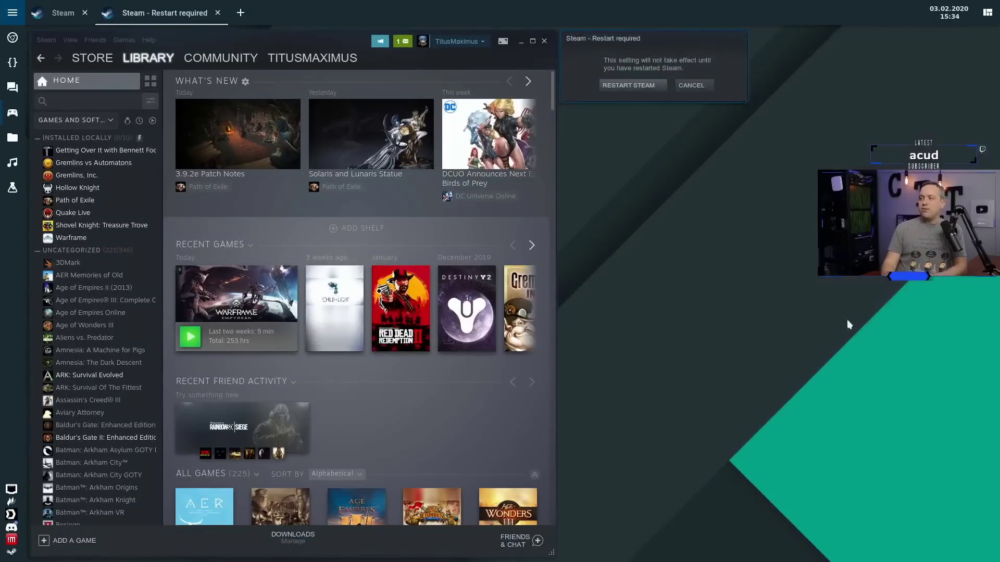
{"action": "left_click", "coordinate": [623, 87]}
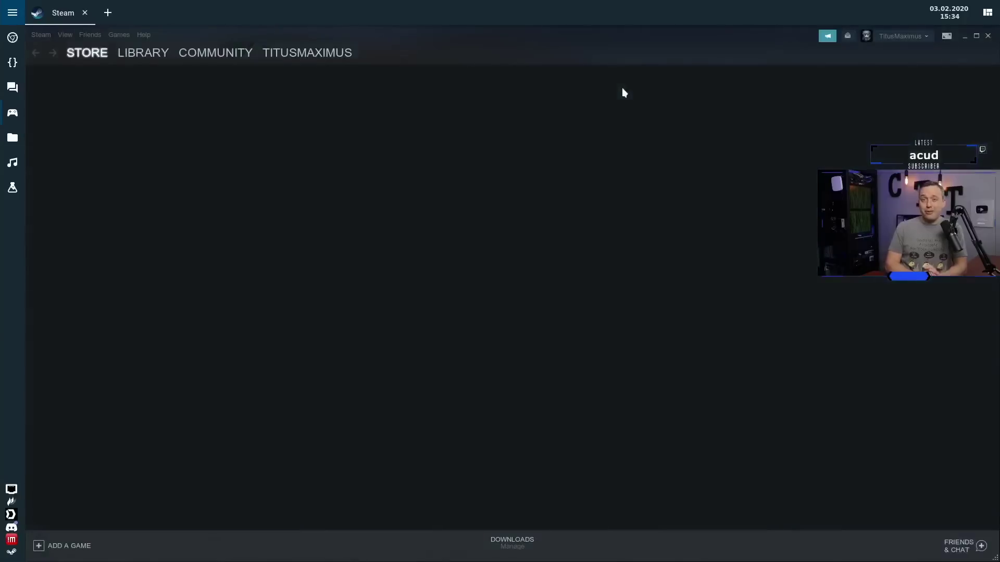
Set the forced Steam Play compatibility tool of Path of Exile in the library to Proton-5.0-GE-1
{"action": "left_click", "coordinate": [142, 53]}
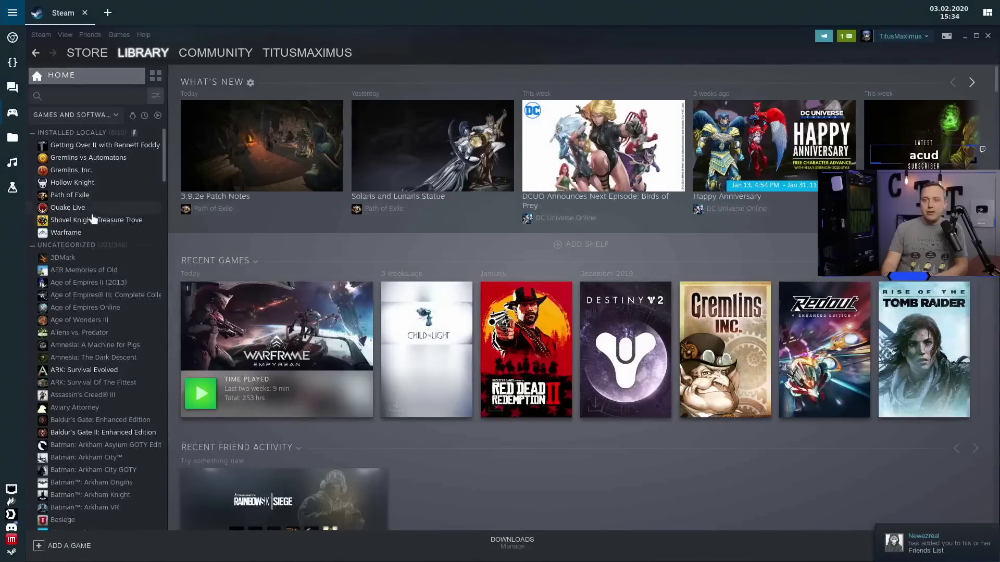
{"action": "right_click", "coordinate": [67, 197]}
{"action": "left_click", "coordinate": [88, 282]}
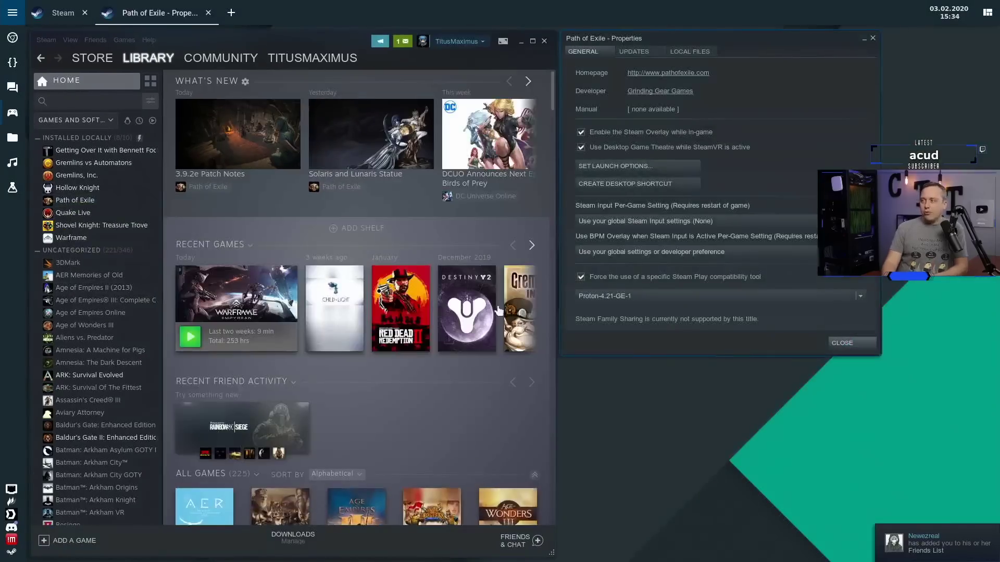
{"action": "left_click", "coordinate": [861, 295]}
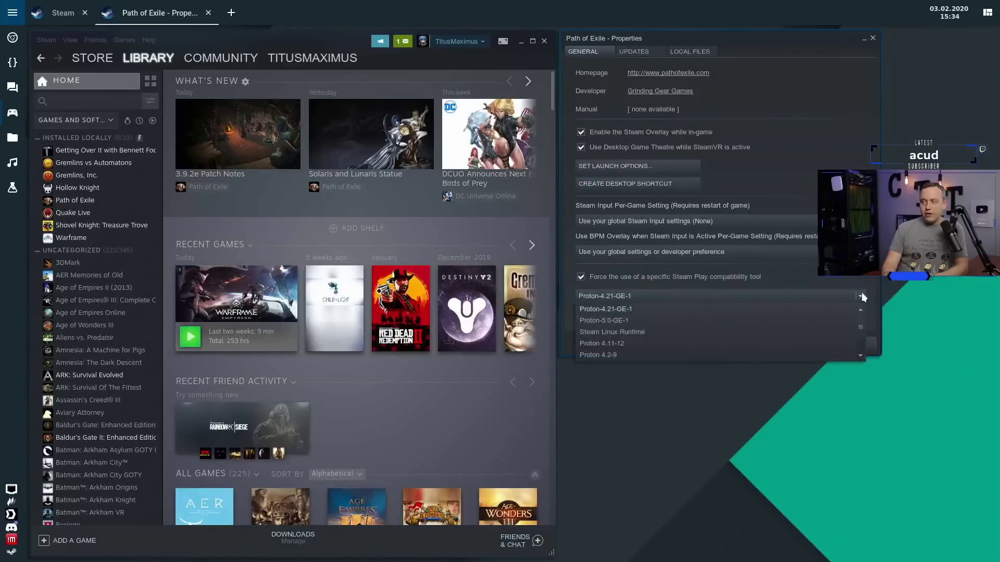
{"action": "left_click", "coordinate": [614, 319]}
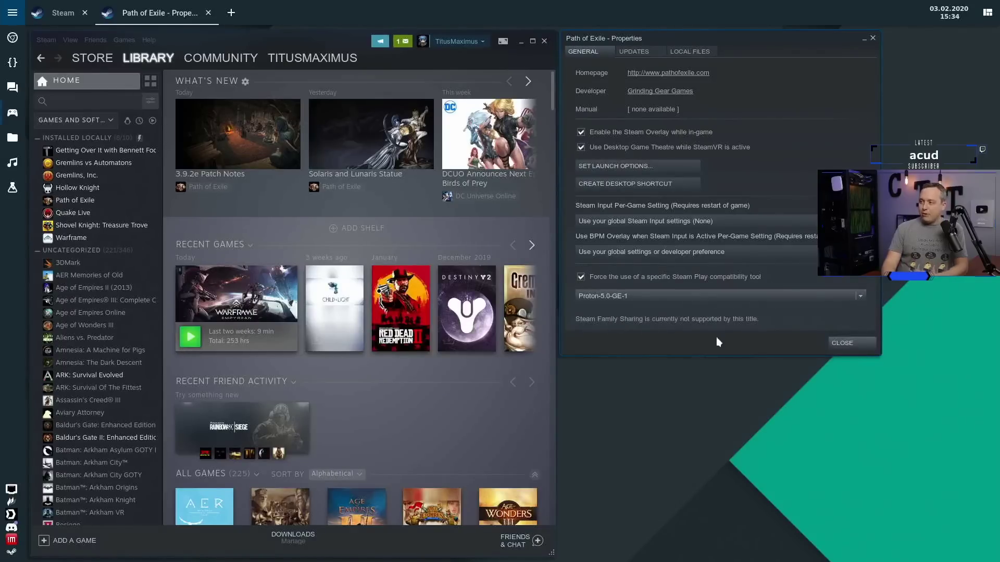
{"action": "left_click", "coordinate": [852, 341]}
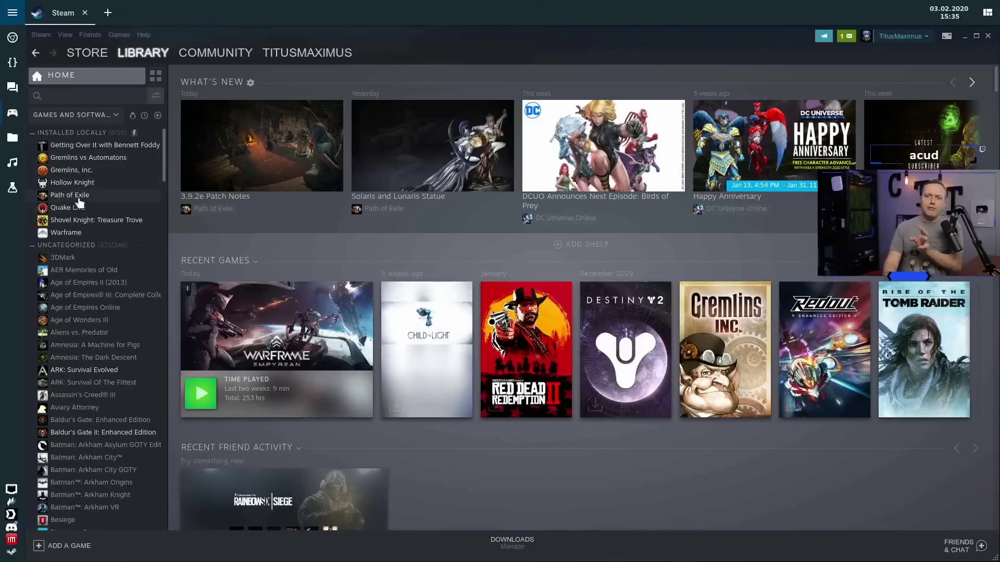
Set Path of Exile's launch options to DXVK_HUD=full %command% and close its properties
{"action": "left_click", "coordinate": [78, 198]}
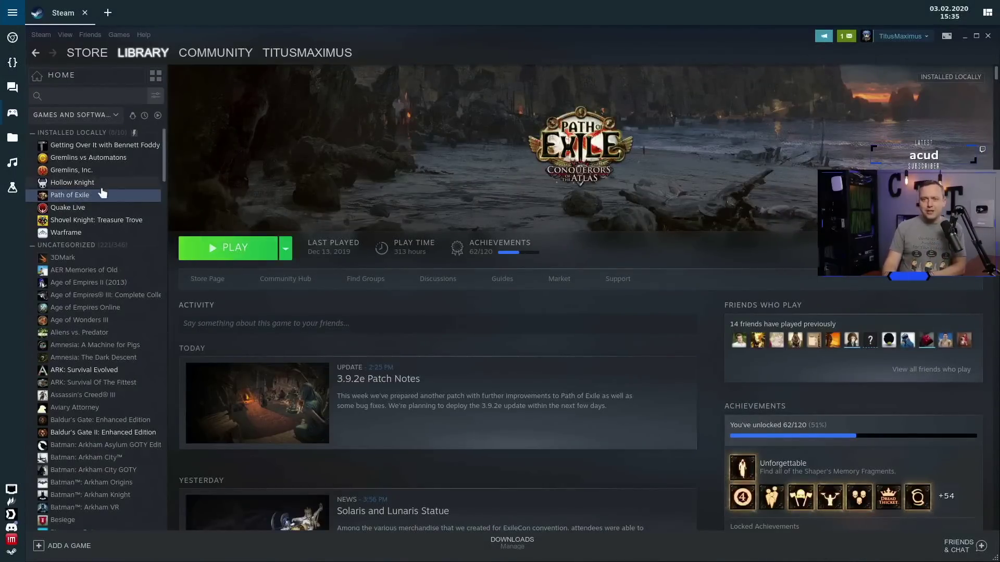
{"action": "right_click", "coordinate": [120, 194]}
{"action": "left_click", "coordinate": [131, 283]}
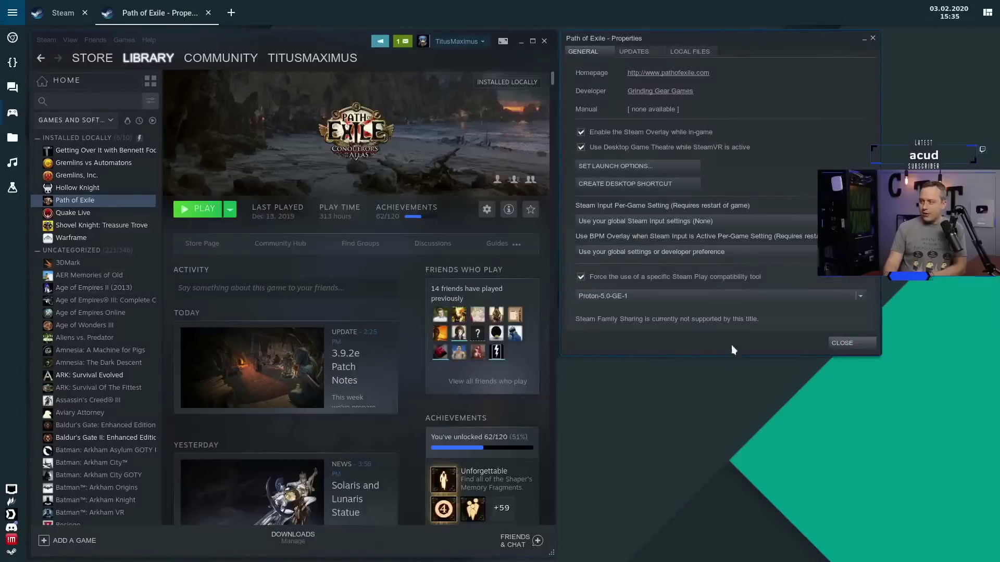
{"action": "left_click", "coordinate": [615, 166]}
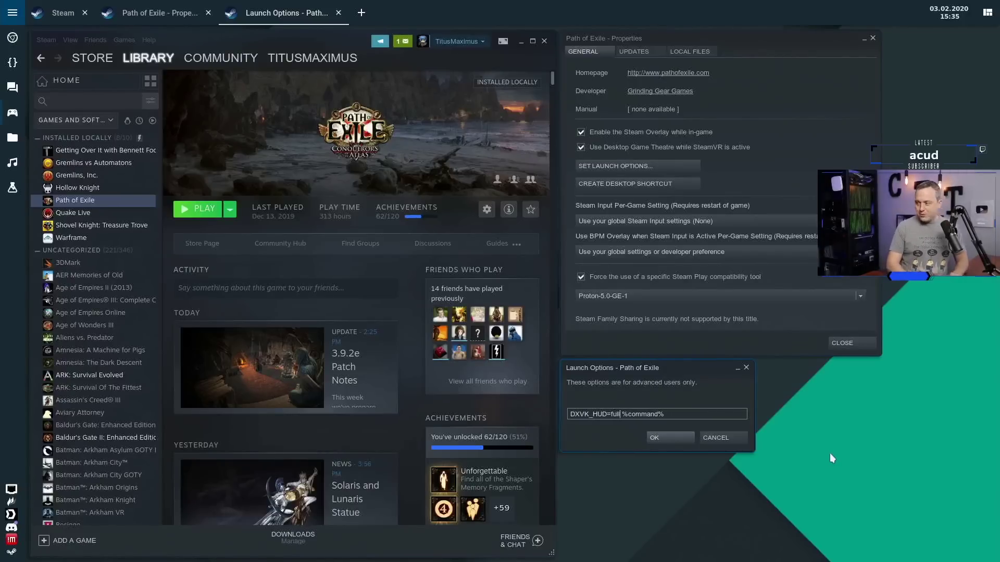
{"action": "left_click", "coordinate": [658, 440]}
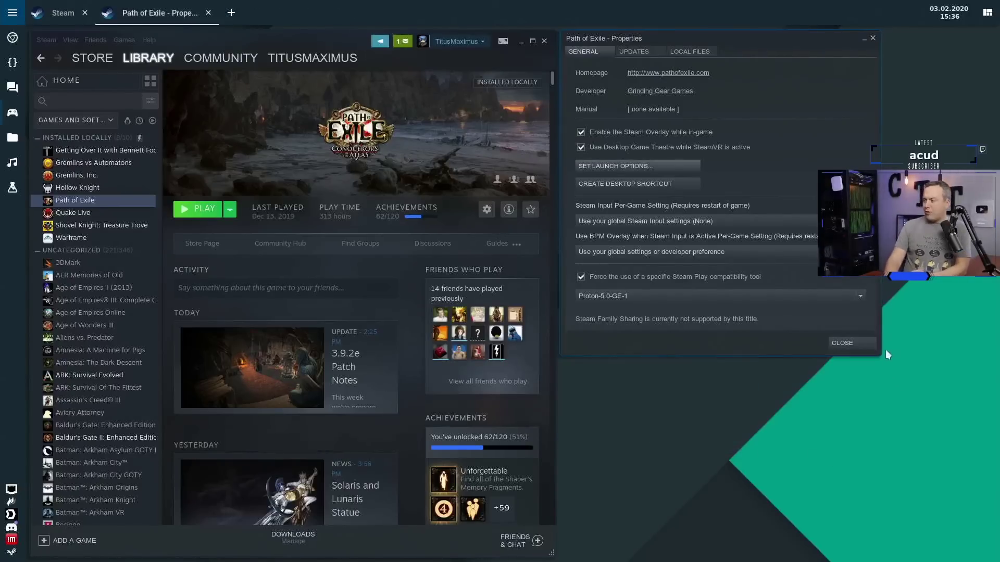
{"action": "left_click", "coordinate": [861, 341]}
Launch Path of Exile, log in and enter the game with the level 85 Inquisitor character
{"action": "left_click", "coordinate": [233, 248]}
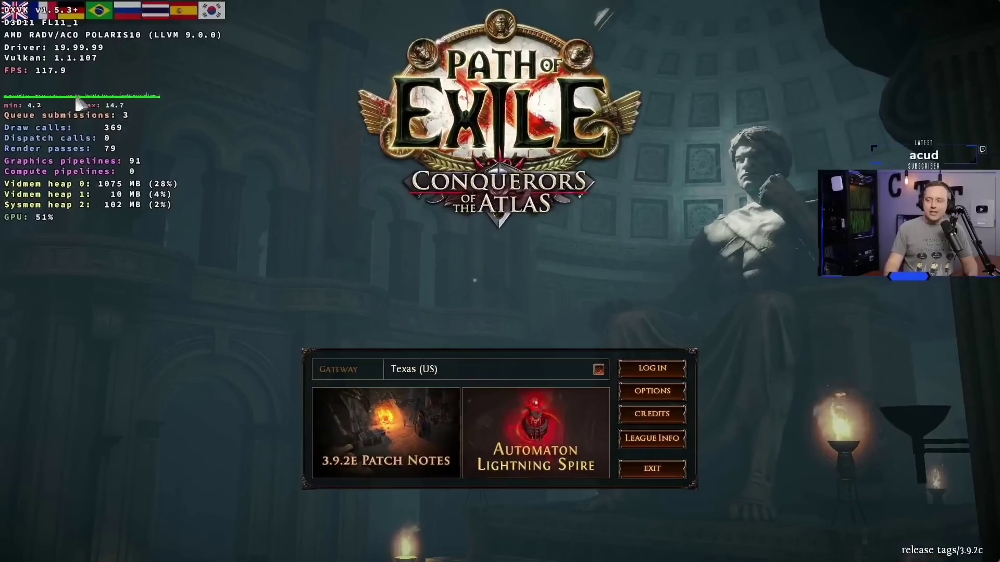
{"action": "left_click", "coordinate": [656, 366]}
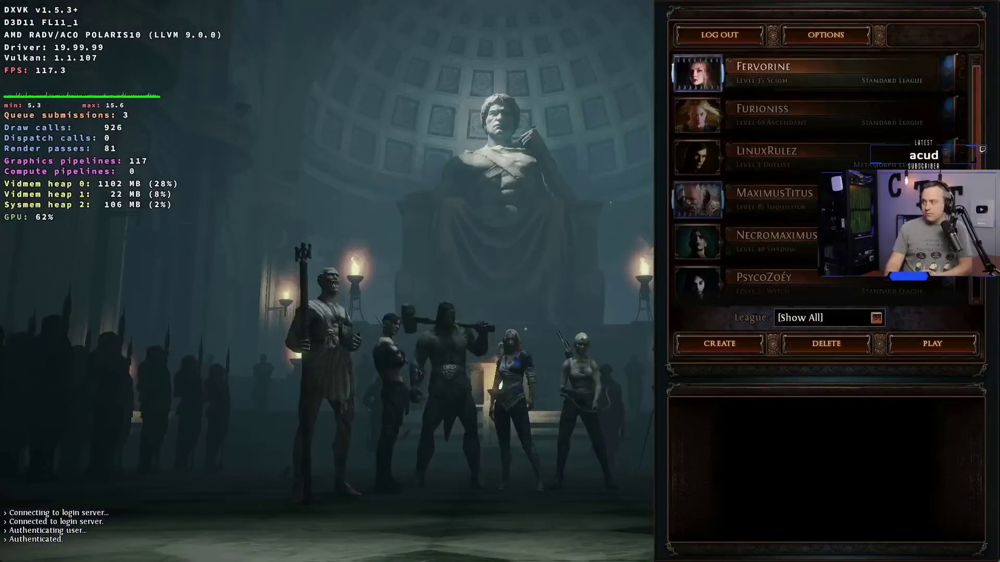
{"action": "left_click", "coordinate": [775, 200]}
{"action": "left_click", "coordinate": [962, 346]}
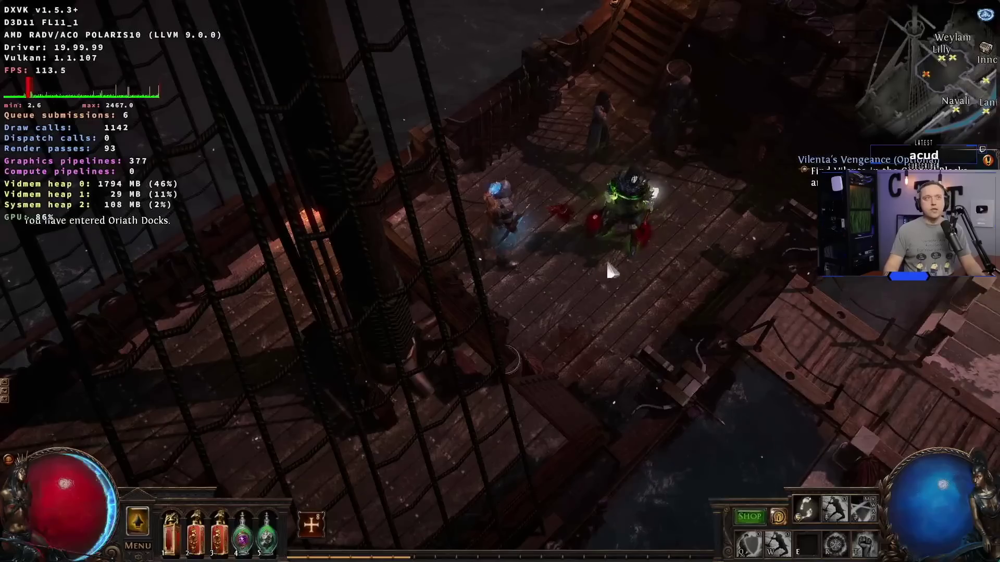
Walk the character through Oriath Docks to the waypoint and travel to The Ravaged Square in Act 10
{"action": "left_click", "coordinate": [636, 287]}
{"action": "mouse_move", "coordinate": [623, 308]}
{"action": "left_mouse_down"}
{"action": "mouse_move", "coordinate": [598, 339]}
{"action": "mouse_move", "coordinate": [597, 330]}
{"action": "mouse_move", "coordinate": [502, 335]}
{"action": "left_mouse_up"}
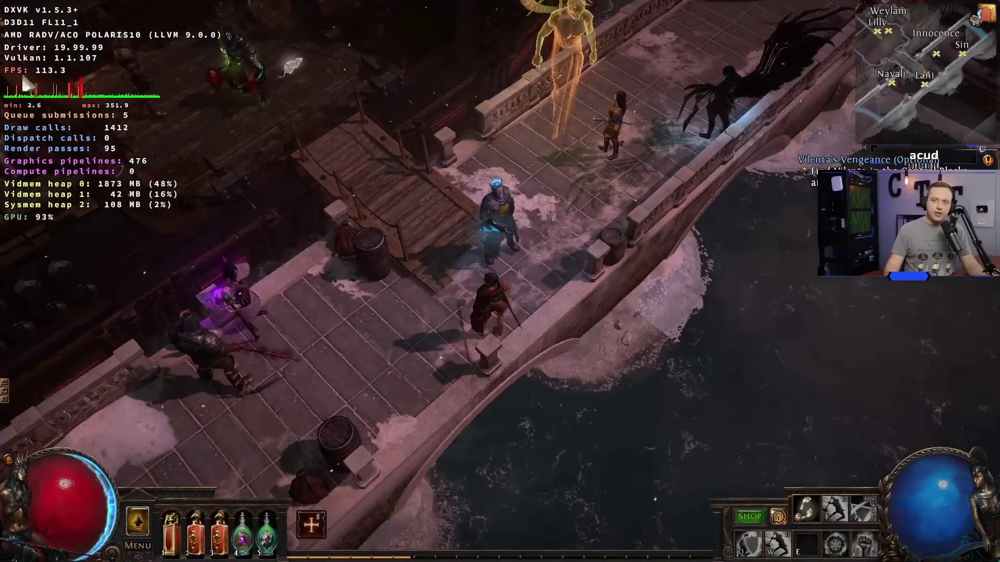
{"action": "mouse_move", "coordinate": [411, 233]}
{"action": "left_mouse_down"}
{"action": "mouse_move", "coordinate": [634, 130]}
{"action": "mouse_move", "coordinate": [672, 71]}
{"action": "mouse_move", "coordinate": [676, 81]}
{"action": "mouse_move", "coordinate": [406, 91]}
{"action": "mouse_move", "coordinate": [333, 198]}
{"action": "mouse_move", "coordinate": [311, 259]}
{"action": "left_mouse_up"}
{"action": "left_click", "coordinate": [367, 229]}
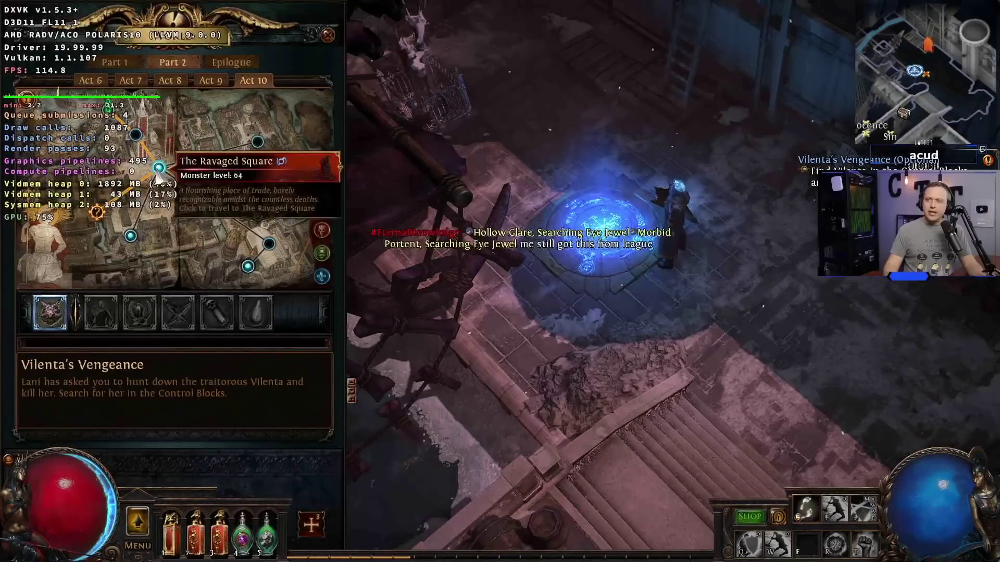
{"action": "left_click", "coordinate": [159, 170]}
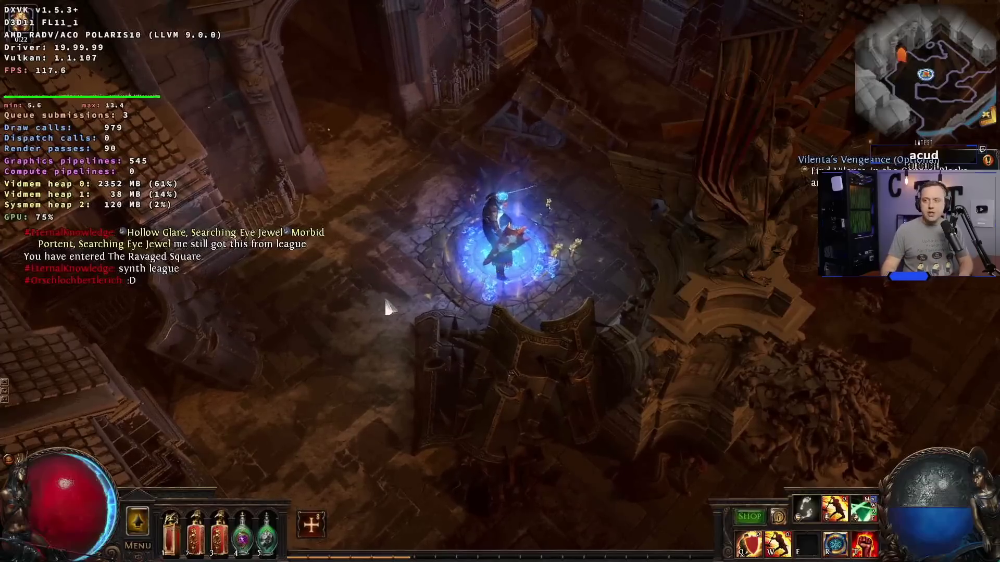
Fight through The Ravaged Square to examine frame rate and frame times in the DXVK overlay, and exit Path of Exile
{"action": "mouse_move", "coordinate": [383, 296]}
{"action": "left_mouse_down"}
{"action": "mouse_move", "coordinate": [393, 335]}
{"action": "mouse_move", "coordinate": [345, 484]}
{"action": "mouse_move", "coordinate": [354, 474]}
{"action": "left_mouse_up"}
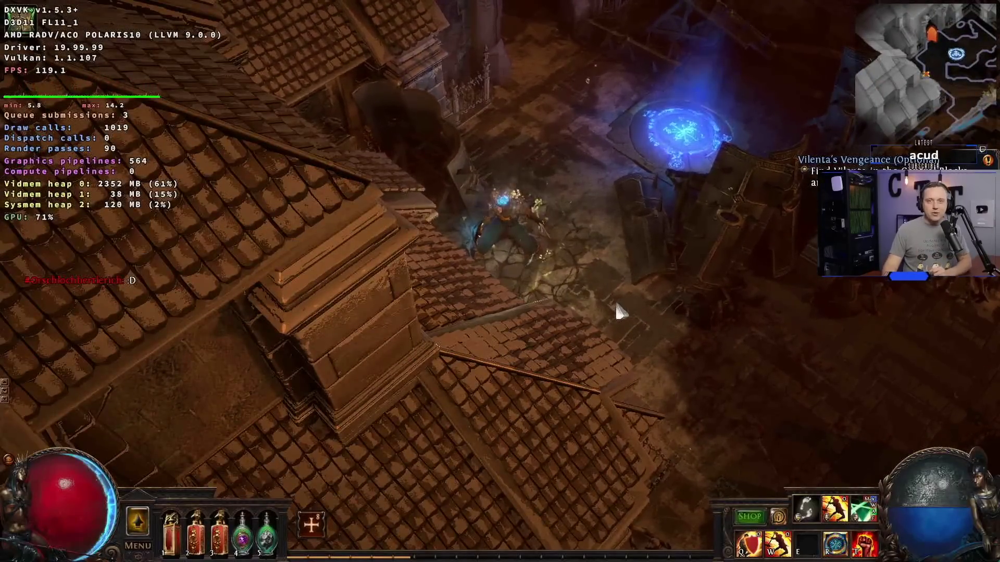
{"action": "mouse_move", "coordinate": [614, 312]}
{"action": "left_mouse_down"}
{"action": "mouse_move", "coordinate": [631, 322]}
{"action": "mouse_move", "coordinate": [569, 273]}
{"action": "mouse_move", "coordinate": [608, 286]}
{"action": "mouse_move", "coordinate": [623, 339]}
{"action": "mouse_move", "coordinate": [465, 367]}
{"action": "mouse_move", "coordinate": [350, 346]}
{"action": "mouse_move", "coordinate": [283, 270]}
{"action": "left_mouse_up"}
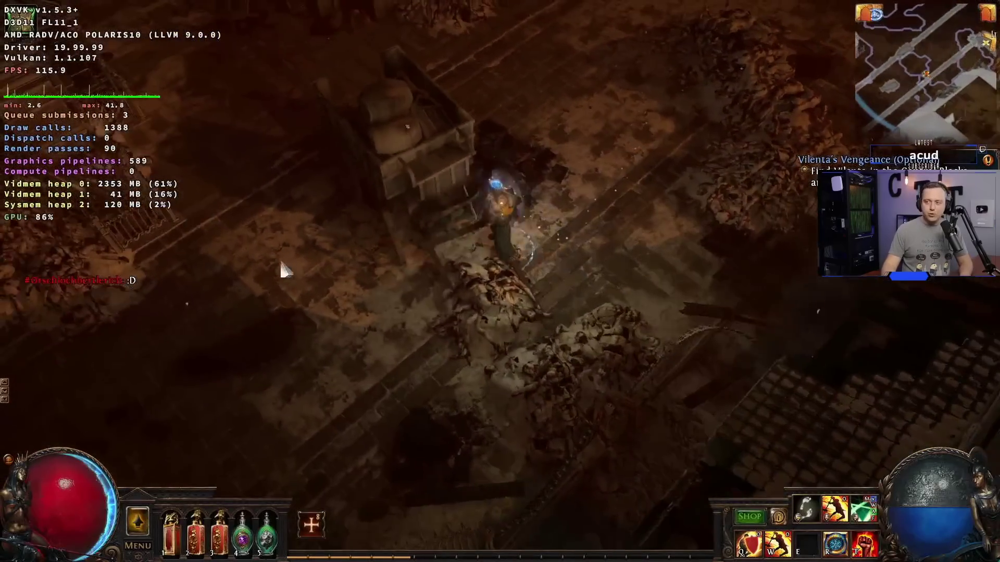
{"action": "mouse_move", "coordinate": [480, 397]}
{"action": "left_mouse_down"}
{"action": "mouse_move", "coordinate": [364, 368]}
{"action": "mouse_move", "coordinate": [692, 380]}
{"action": "mouse_move", "coordinate": [607, 352]}
{"action": "mouse_move", "coordinate": [323, 127]}
{"action": "mouse_move", "coordinate": [247, 274]}
{"action": "mouse_move", "coordinate": [206, 191]}
{"action": "mouse_move", "coordinate": [276, 440]}
{"action": "mouse_move", "coordinate": [455, 424]}
{"action": "mouse_move", "coordinate": [483, 373]}
{"action": "mouse_move", "coordinate": [346, 368]}
{"action": "mouse_move", "coordinate": [312, 395]}
{"action": "mouse_move", "coordinate": [453, 337]}
{"action": "mouse_move", "coordinate": [429, 326]}
{"action": "mouse_move", "coordinate": [380, 219]}
{"action": "mouse_move", "coordinate": [392, 360]}
{"action": "mouse_move", "coordinate": [440, 403]}
{"action": "mouse_move", "coordinate": [457, 352]}
{"action": "mouse_move", "coordinate": [345, 330]}
{"action": "mouse_move", "coordinate": [462, 279]}
{"action": "mouse_move", "coordinate": [432, 311]}
{"action": "mouse_move", "coordinate": [385, 322]}
{"action": "mouse_move", "coordinate": [383, 339]}
{"action": "mouse_move", "coordinate": [408, 364]}
{"action": "mouse_move", "coordinate": [813, 207]}
{"action": "left_mouse_up"}
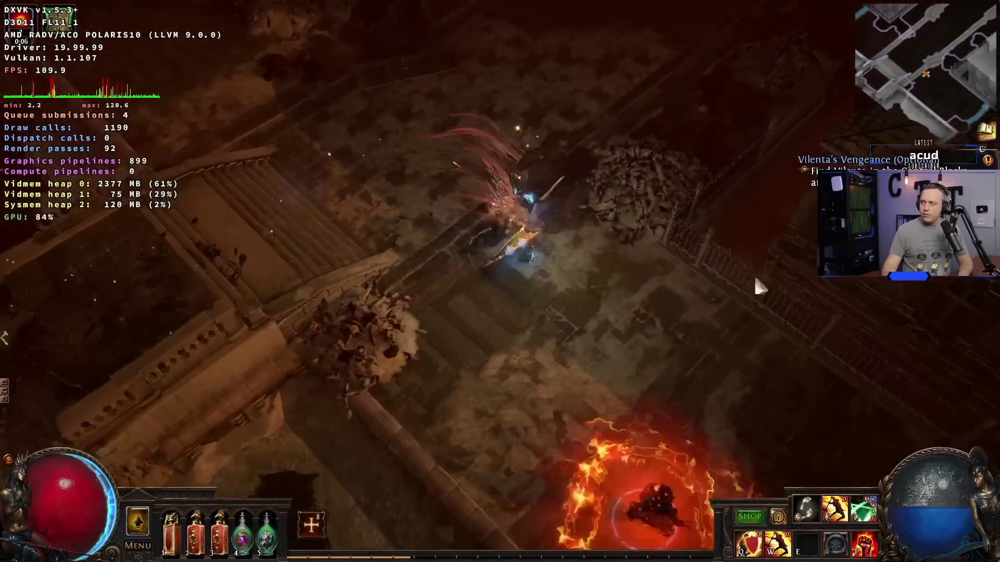
{"action": "mouse_move", "coordinate": [754, 286]}
{"action": "left_mouse_down"}
{"action": "mouse_move", "coordinate": [641, 411]}
{"action": "mouse_move", "coordinate": [636, 400]}
{"action": "mouse_move", "coordinate": [539, 414]}
{"action": "mouse_move", "coordinate": [317, 314]}
{"action": "mouse_move", "coordinate": [322, 286]}
{"action": "mouse_move", "coordinate": [553, 354]}
{"action": "mouse_move", "coordinate": [627, 318]}
{"action": "mouse_move", "coordinate": [742, 232]}
{"action": "mouse_move", "coordinate": [740, 204]}
{"action": "mouse_move", "coordinate": [723, 342]}
{"action": "mouse_move", "coordinate": [576, 411]}
{"action": "mouse_move", "coordinate": [646, 241]}
{"action": "mouse_move", "coordinate": [687, 260]}
{"action": "mouse_move", "coordinate": [696, 312]}
{"action": "mouse_move", "coordinate": [412, 354]}
{"action": "mouse_move", "coordinate": [195, 405]}
{"action": "mouse_move", "coordinate": [321, 407]}
{"action": "mouse_move", "coordinate": [309, 439]}
{"action": "mouse_move", "coordinate": [239, 451]}
{"action": "mouse_move", "coordinate": [327, 404]}
{"action": "mouse_move", "coordinate": [332, 458]}
{"action": "mouse_move", "coordinate": [350, 438]}
{"action": "mouse_move", "coordinate": [237, 440]}
{"action": "mouse_move", "coordinate": [214, 405]}
{"action": "mouse_move", "coordinate": [246, 424]}
{"action": "mouse_move", "coordinate": [243, 464]}
{"action": "mouse_move", "coordinate": [315, 462]}
{"action": "mouse_move", "coordinate": [230, 254]}
{"action": "mouse_move", "coordinate": [237, 123]}
{"action": "mouse_move", "coordinate": [268, 383]}
{"action": "mouse_move", "coordinate": [563, 530]}
{"action": "mouse_move", "coordinate": [654, 385]}
{"action": "mouse_move", "coordinate": [829, 330]}
{"action": "mouse_move", "coordinate": [789, 208]}
{"action": "mouse_move", "coordinate": [787, 251]}
{"action": "mouse_move", "coordinate": [799, 256]}
{"action": "mouse_move", "coordinate": [737, 380]}
{"action": "mouse_move", "coordinate": [547, 417]}
{"action": "mouse_move", "coordinate": [457, 346]}
{"action": "mouse_move", "coordinate": [384, 342]}
{"action": "mouse_move", "coordinate": [370, 283]}
{"action": "mouse_move", "coordinate": [261, 185]}
{"action": "mouse_move", "coordinate": [649, 38]}
{"action": "mouse_move", "coordinate": [741, 60]}
{"action": "mouse_move", "coordinate": [737, 89]}
{"action": "mouse_move", "coordinate": [680, 87]}
{"action": "mouse_move", "coordinate": [396, 47]}
{"action": "mouse_move", "coordinate": [536, 148]}
{"action": "mouse_move", "coordinate": [794, 376]}
{"action": "left_mouse_up"}
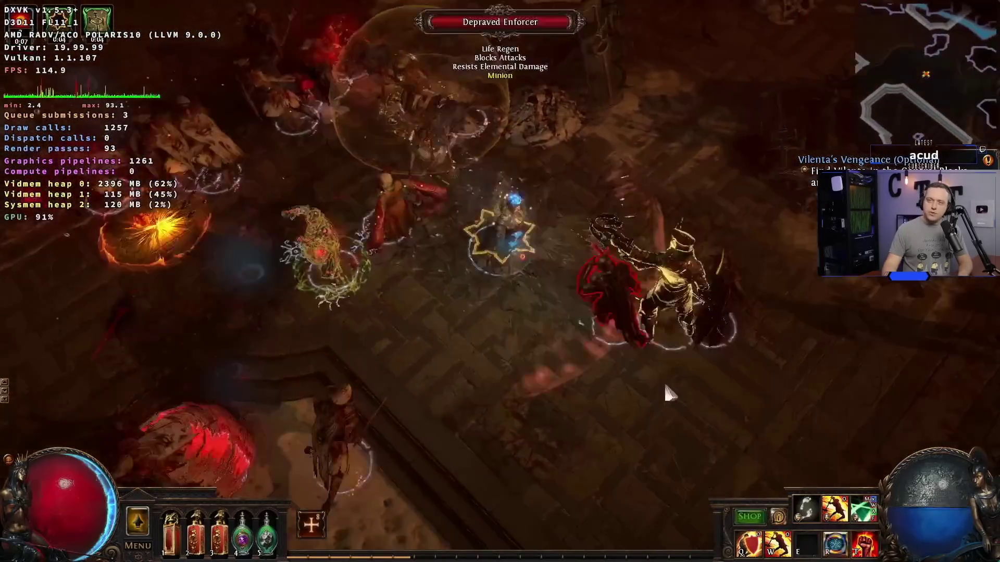
{"action": "mouse_move", "coordinate": [666, 388]}
{"action": "left_mouse_down"}
{"action": "mouse_move", "coordinate": [573, 386]}
{"action": "mouse_move", "coordinate": [552, 409]}
{"action": "mouse_move", "coordinate": [487, 425]}
{"action": "mouse_move", "coordinate": [296, 361]}
{"action": "mouse_move", "coordinate": [220, 204]}
{"action": "mouse_move", "coordinate": [234, 148]}
{"action": "mouse_move", "coordinate": [404, 404]}
{"action": "mouse_move", "coordinate": [662, 298]}
{"action": "mouse_move", "coordinate": [654, 108]}
{"action": "mouse_move", "coordinate": [616, 135]}
{"action": "mouse_move", "coordinate": [578, 47]}
{"action": "mouse_move", "coordinate": [567, 64]}
{"action": "mouse_move", "coordinate": [510, 68]}
{"action": "mouse_move", "coordinate": [366, 151]}
{"action": "mouse_move", "coordinate": [373, 380]}
{"action": "mouse_move", "coordinate": [547, 401]}
{"action": "mouse_move", "coordinate": [788, 358]}
{"action": "mouse_move", "coordinate": [787, 379]}
{"action": "mouse_move", "coordinate": [681, 411]}
{"action": "mouse_move", "coordinate": [356, 414]}
{"action": "mouse_move", "coordinate": [241, 330]}
{"action": "mouse_move", "coordinate": [197, 273]}
{"action": "mouse_move", "coordinate": [213, 289]}
{"action": "mouse_move", "coordinate": [458, 311]}
{"action": "mouse_move", "coordinate": [539, 225]}
{"action": "mouse_move", "coordinate": [537, 267]}
{"action": "mouse_move", "coordinate": [549, 239]}
{"action": "mouse_move", "coordinate": [216, 277]}
{"action": "mouse_move", "coordinate": [538, 351]}
{"action": "mouse_move", "coordinate": [698, 179]}
{"action": "mouse_move", "coordinate": [748, 305]}
{"action": "mouse_move", "coordinate": [728, 136]}
{"action": "mouse_move", "coordinate": [759, 88]}
{"action": "mouse_move", "coordinate": [768, 108]}
{"action": "left_mouse_up"}
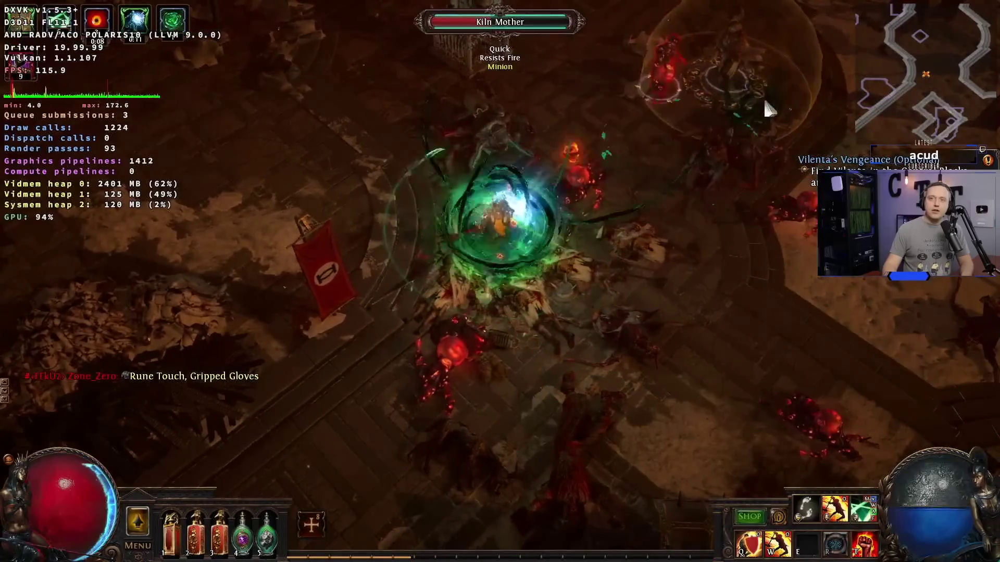
{"action": "key", "text": "Escape"}
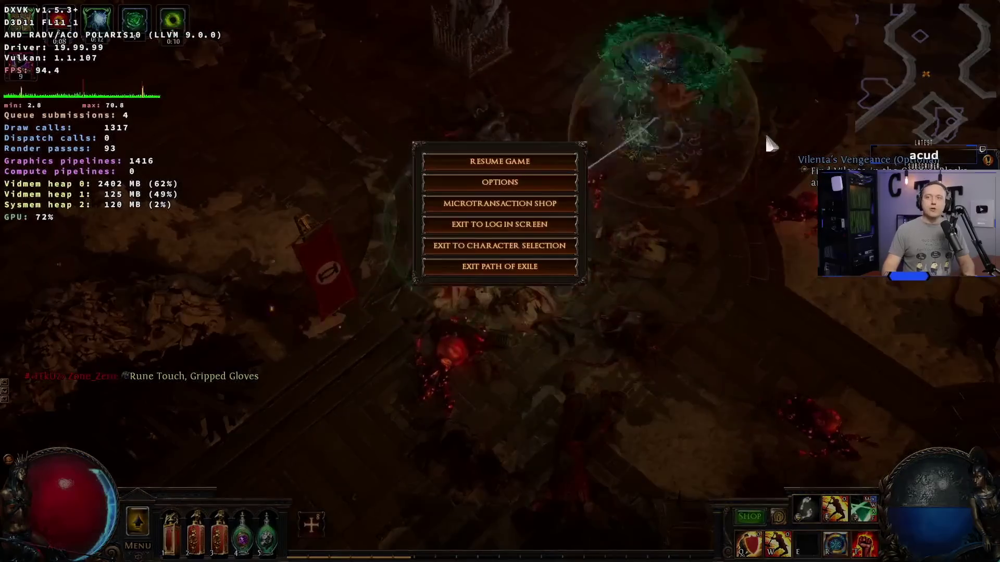
{"action": "left_click", "coordinate": [530, 267]}
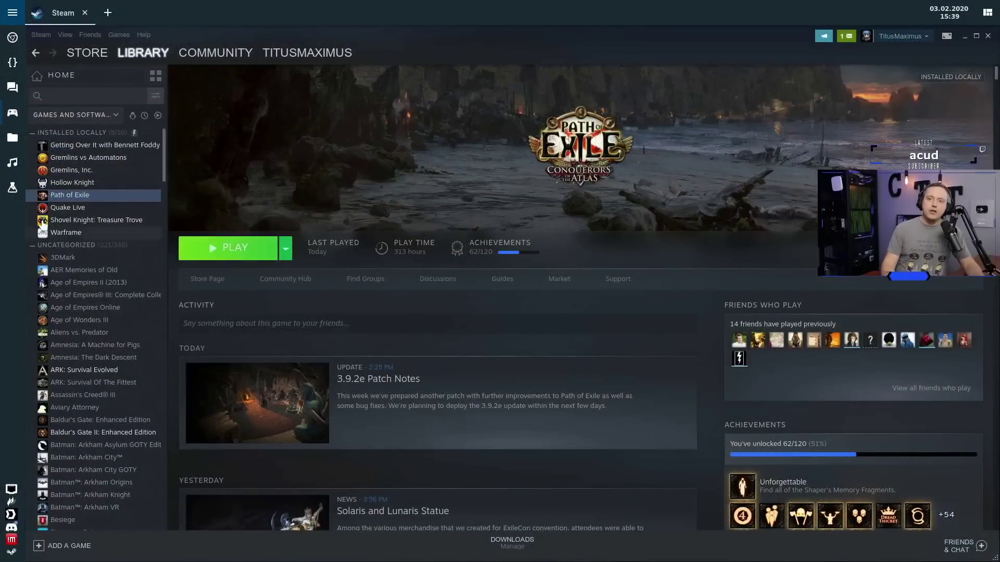
Force Path of Exile to use the Proton-4.21-GE-1 compatibility tool and relaunch the game to the character selection
{"action": "right_click", "coordinate": [98, 195]}
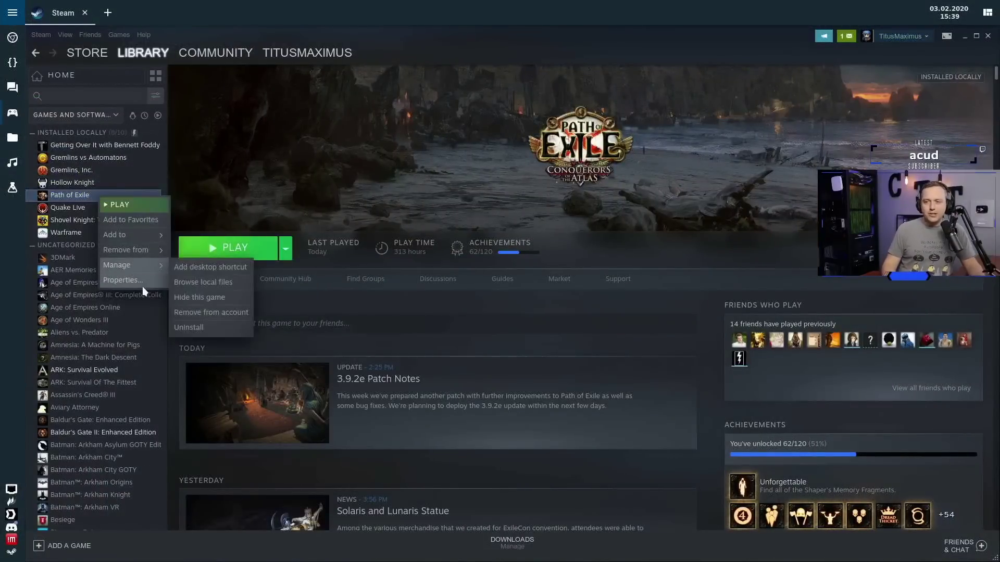
{"action": "left_click", "coordinate": [142, 286]}
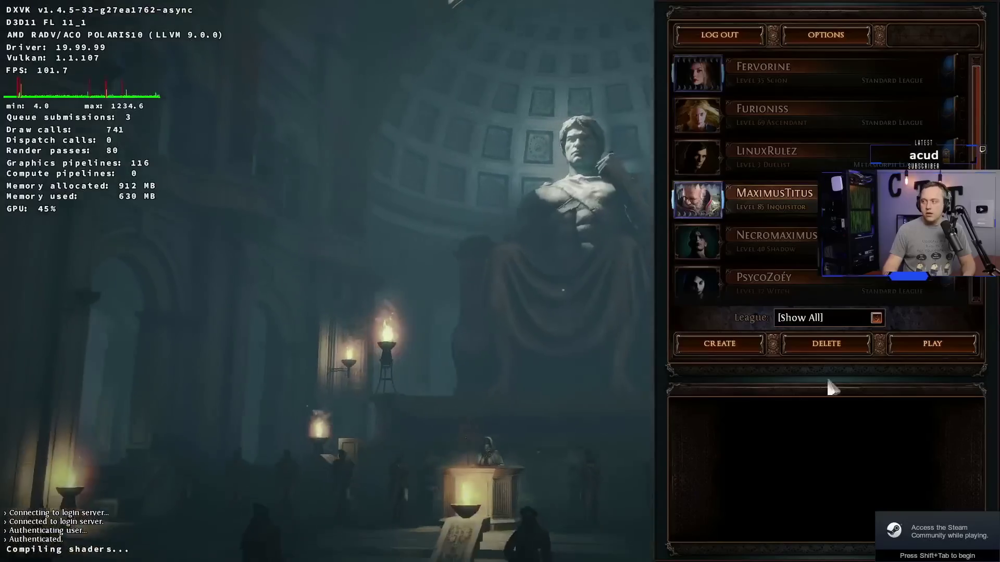
Enter the game with the level 85 Inquisitor and take the Oriath Docks waypoint to The Ravaged Square
{"action": "left_click", "coordinate": [934, 339]}
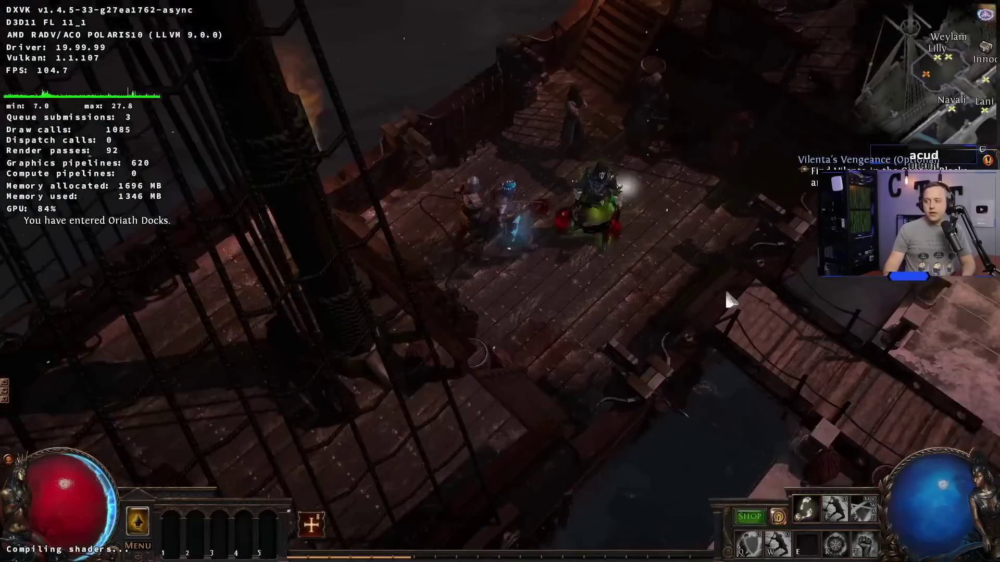
{"action": "mouse_move", "coordinate": [724, 288]}
{"action": "left_mouse_down"}
{"action": "mouse_move", "coordinate": [737, 377]}
{"action": "mouse_move", "coordinate": [707, 339]}
{"action": "mouse_move", "coordinate": [758, 197]}
{"action": "mouse_move", "coordinate": [752, 67]}
{"action": "mouse_move", "coordinate": [640, 88]}
{"action": "mouse_move", "coordinate": [535, 92]}
{"action": "left_mouse_up"}
{"action": "left_click", "coordinate": [413, 149]}
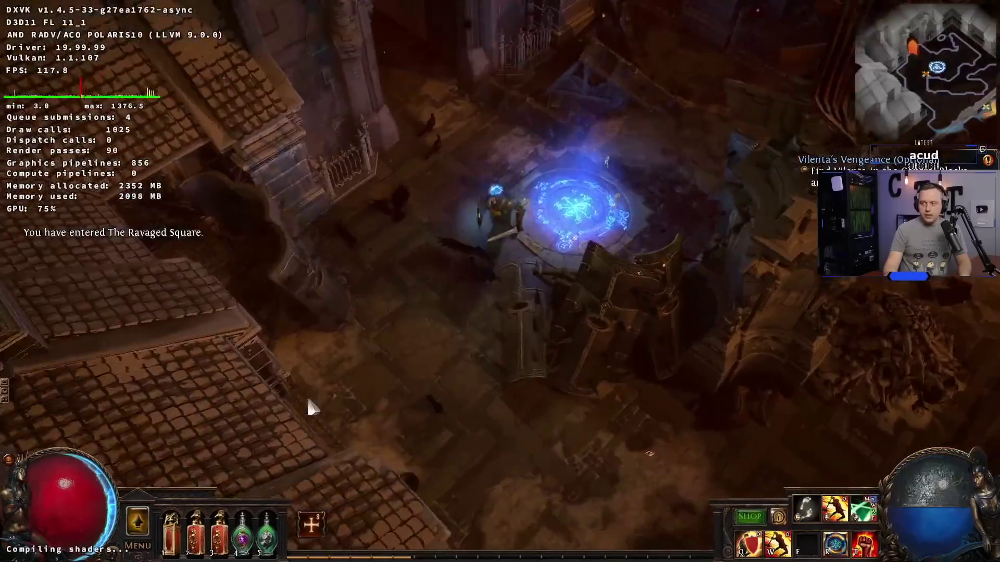
Play through The Ravaged Square on Proton-4.21-GE-1 to examine frame rate and stutter, and exit Path of Exile
{"action": "left_click_drag", "start_coordinate": [307, 400], "coordinate": [612, 424]}
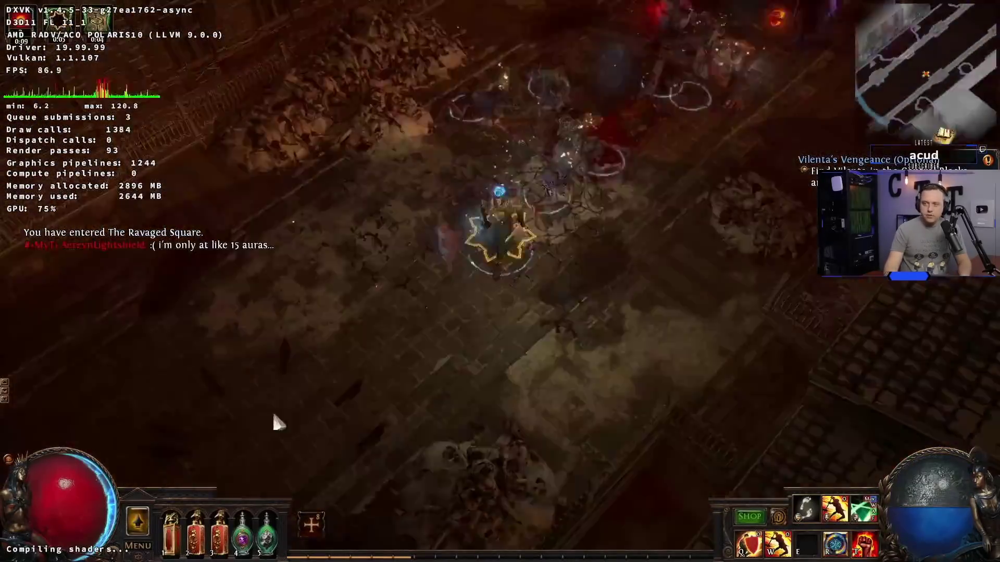
{"action": "mouse_move", "coordinate": [276, 422]}
{"action": "left_mouse_down"}
{"action": "mouse_move", "coordinate": [681, 324]}
{"action": "mouse_move", "coordinate": [245, 375]}
{"action": "mouse_move", "coordinate": [263, 382]}
{"action": "mouse_move", "coordinate": [290, 442]}
{"action": "mouse_move", "coordinate": [369, 419]}
{"action": "mouse_move", "coordinate": [442, 433]}
{"action": "mouse_move", "coordinate": [304, 185]}
{"action": "mouse_move", "coordinate": [482, 375]}
{"action": "mouse_move", "coordinate": [504, 391]}
{"action": "mouse_move", "coordinate": [545, 376]}
{"action": "mouse_move", "coordinate": [506, 395]}
{"action": "mouse_move", "coordinate": [331, 346]}
{"action": "mouse_move", "coordinate": [280, 344]}
{"action": "mouse_move", "coordinate": [295, 354]}
{"action": "mouse_move", "coordinate": [454, 352]}
{"action": "mouse_move", "coordinate": [366, 302]}
{"action": "mouse_move", "coordinate": [306, 250]}
{"action": "mouse_move", "coordinate": [303, 323]}
{"action": "mouse_move", "coordinate": [410, 346]}
{"action": "mouse_move", "coordinate": [383, 272]}
{"action": "mouse_move", "coordinate": [326, 191]}
{"action": "mouse_move", "coordinate": [285, 353]}
{"action": "mouse_move", "coordinate": [360, 383]}
{"action": "mouse_move", "coordinate": [370, 376]}
{"action": "mouse_move", "coordinate": [281, 213]}
{"action": "mouse_move", "coordinate": [252, 245]}
{"action": "mouse_move", "coordinate": [322, 355]}
{"action": "mouse_move", "coordinate": [372, 393]}
{"action": "mouse_move", "coordinate": [442, 409]}
{"action": "mouse_move", "coordinate": [547, 404]}
{"action": "mouse_move", "coordinate": [527, 417]}
{"action": "mouse_move", "coordinate": [388, 390]}
{"action": "mouse_move", "coordinate": [237, 223]}
{"action": "mouse_move", "coordinate": [217, 165]}
{"action": "mouse_move", "coordinate": [263, 89]}
{"action": "mouse_move", "coordinate": [692, 69]}
{"action": "mouse_move", "coordinate": [728, 58]}
{"action": "mouse_move", "coordinate": [773, 146]}
{"action": "mouse_move", "coordinate": [694, 207]}
{"action": "mouse_move", "coordinate": [687, 314]}
{"action": "mouse_move", "coordinate": [779, 290]}
{"action": "mouse_move", "coordinate": [720, 157]}
{"action": "mouse_move", "coordinate": [730, 214]}
{"action": "mouse_move", "coordinate": [645, 369]}
{"action": "mouse_move", "coordinate": [659, 356]}
{"action": "mouse_move", "coordinate": [657, 405]}
{"action": "mouse_move", "coordinate": [603, 363]}
{"action": "mouse_move", "coordinate": [621, 346]}
{"action": "mouse_move", "coordinate": [607, 368]}
{"action": "mouse_move", "coordinate": [596, 346]}
{"action": "mouse_move", "coordinate": [346, 384]}
{"action": "mouse_move", "coordinate": [326, 376]}
{"action": "mouse_move", "coordinate": [323, 390]}
{"action": "mouse_move", "coordinate": [189, 367]}
{"action": "mouse_move", "coordinate": [324, 380]}
{"action": "mouse_move", "coordinate": [664, 114]}
{"action": "mouse_move", "coordinate": [572, 89]}
{"action": "mouse_move", "coordinate": [330, 230]}
{"action": "mouse_move", "coordinate": [395, 224]}
{"action": "mouse_move", "coordinate": [546, 240]}
{"action": "mouse_move", "coordinate": [568, 245]}
{"action": "mouse_move", "coordinate": [573, 261]}
{"action": "mouse_move", "coordinate": [380, 309]}
{"action": "mouse_move", "coordinate": [369, 252]}
{"action": "mouse_move", "coordinate": [607, 276]}
{"action": "mouse_move", "coordinate": [229, 151]}
{"action": "mouse_move", "coordinate": [330, 281]}
{"action": "mouse_move", "coordinate": [502, 438]}
{"action": "mouse_move", "coordinate": [525, 361]}
{"action": "mouse_move", "coordinate": [716, 325]}
{"action": "mouse_move", "coordinate": [298, 299]}
{"action": "mouse_move", "coordinate": [391, 336]}
{"action": "mouse_move", "coordinate": [640, 104]}
{"action": "mouse_move", "coordinate": [740, 122]}
{"action": "mouse_move", "coordinate": [779, 182]}
{"action": "mouse_move", "coordinate": [654, 370]}
{"action": "mouse_move", "coordinate": [503, 403]}
{"action": "mouse_move", "coordinate": [337, 304]}
{"action": "left_mouse_up"}
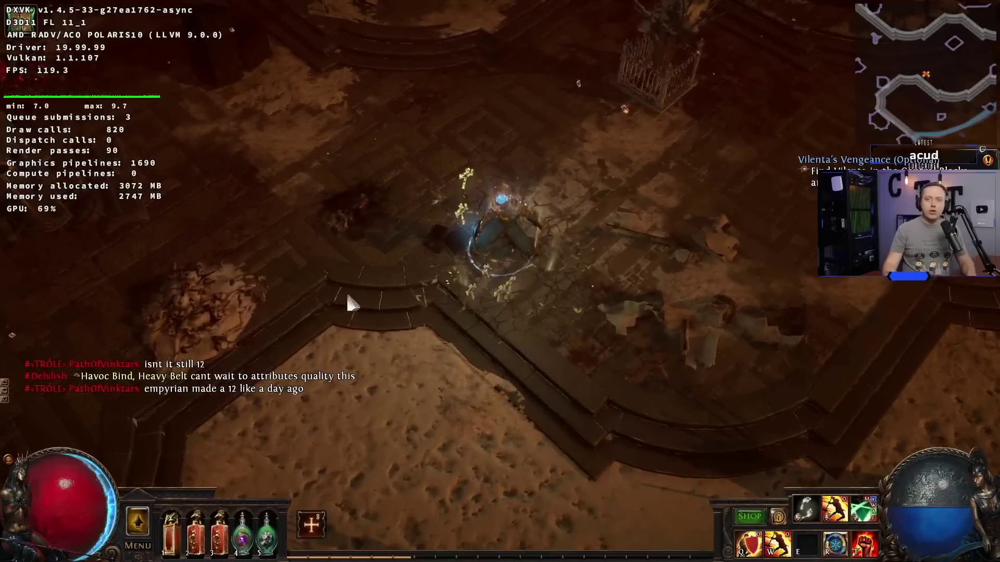
{"action": "key", "text": "Escape"}
{"action": "left_click", "coordinate": [526, 269]}
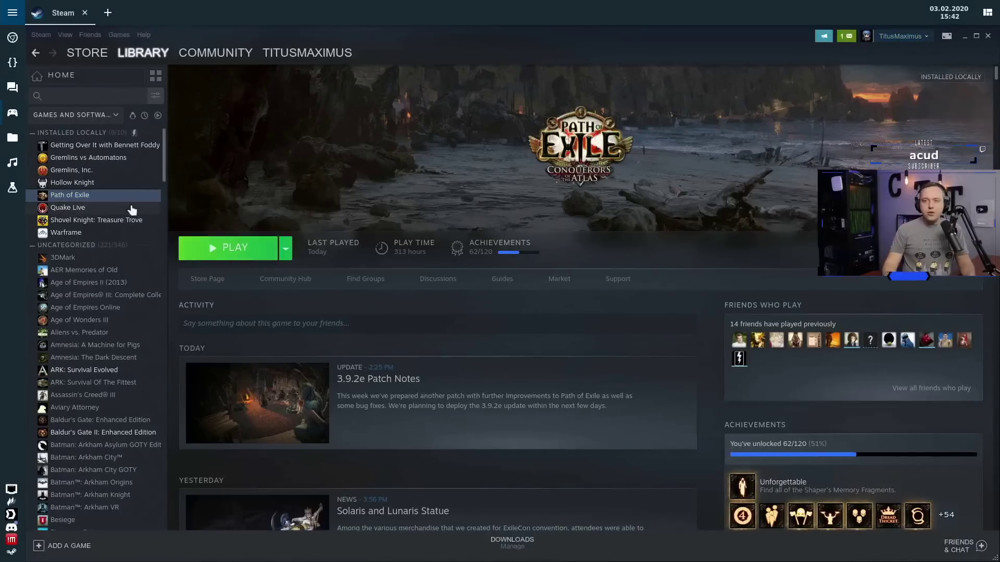
Set the forced Steam Play compatibility tool of Path of Exile to Proton 4.11-12 and close its properties
{"action": "right_click", "coordinate": [102, 195]}
{"action": "left_click", "coordinate": [123, 277]}
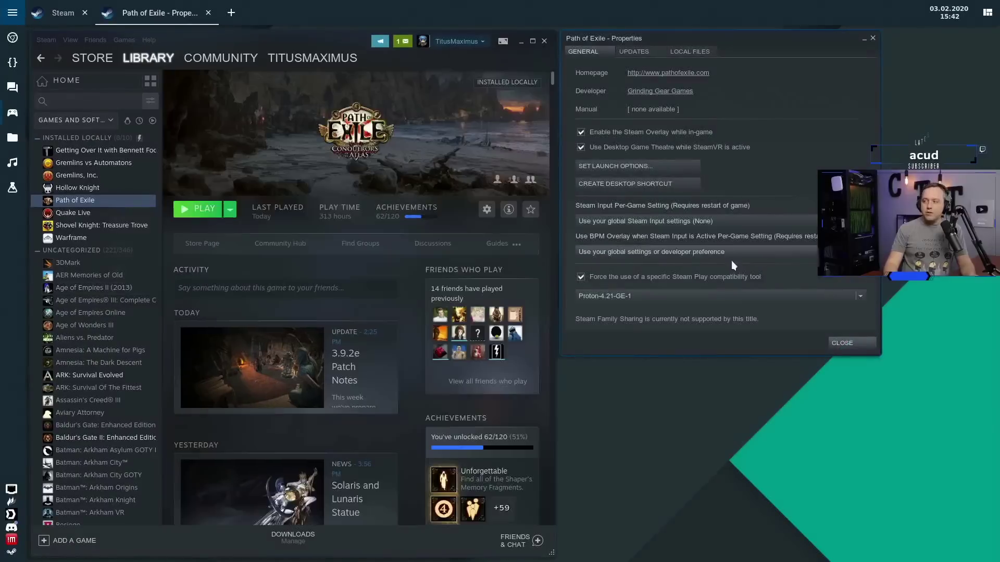
{"action": "left_click", "coordinate": [844, 298]}
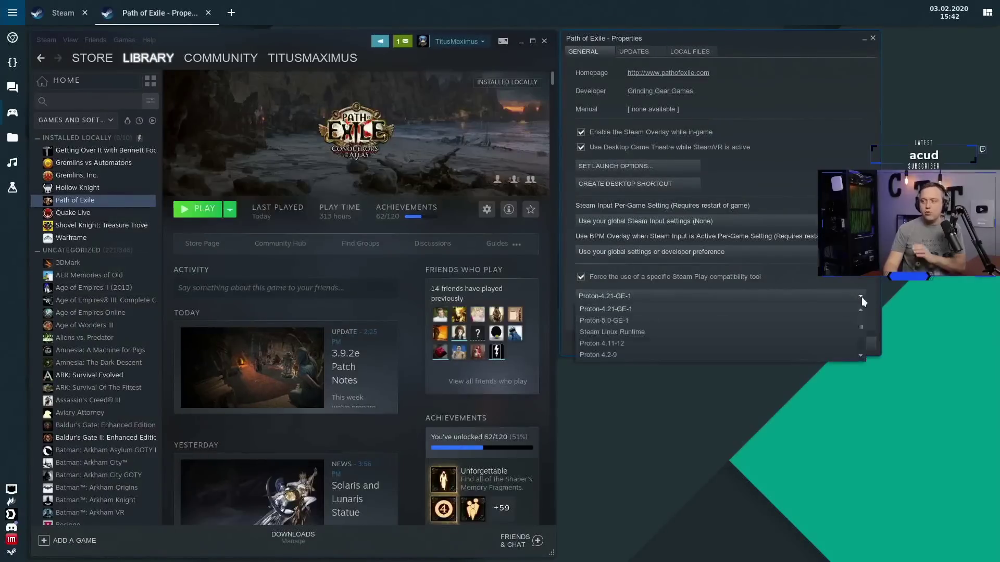
{"action": "left_click", "coordinate": [623, 344]}
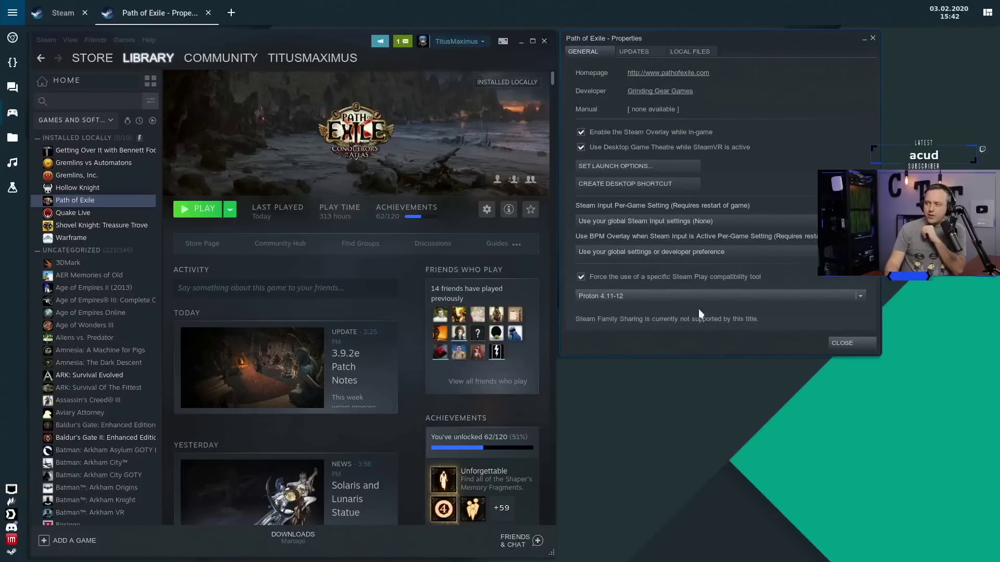
{"action": "left_click", "coordinate": [858, 344]}
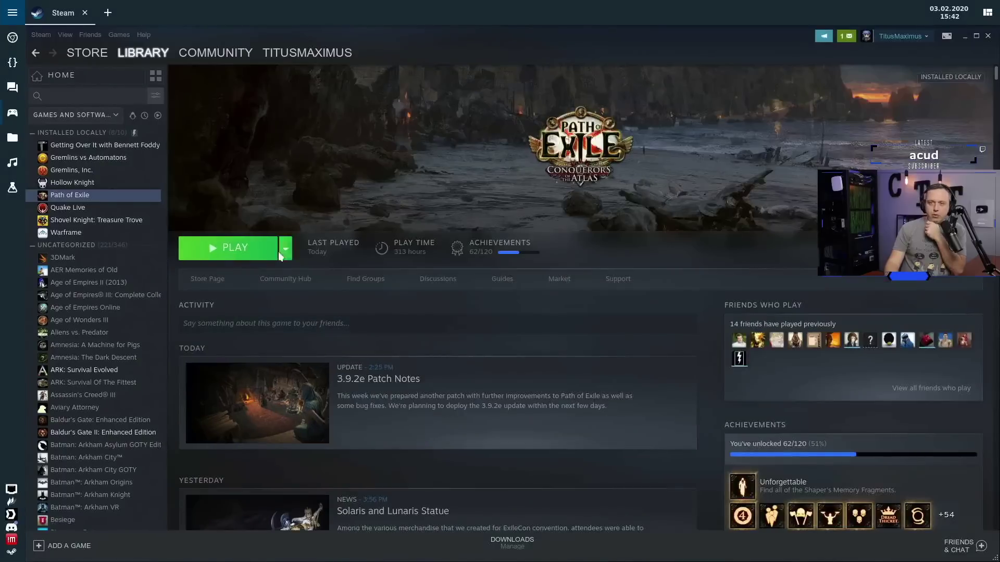
Launch and log in to Path of Exile, and travel by waypoint from Oriath Docks to The Ravaged Square
{"action": "left_click", "coordinate": [235, 245]}
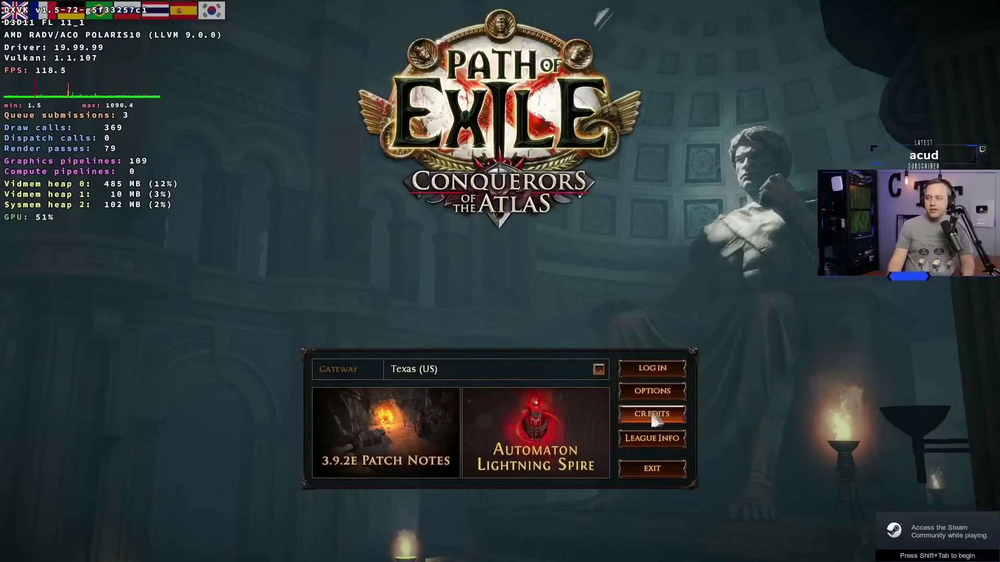
{"action": "left_click", "coordinate": [654, 373]}
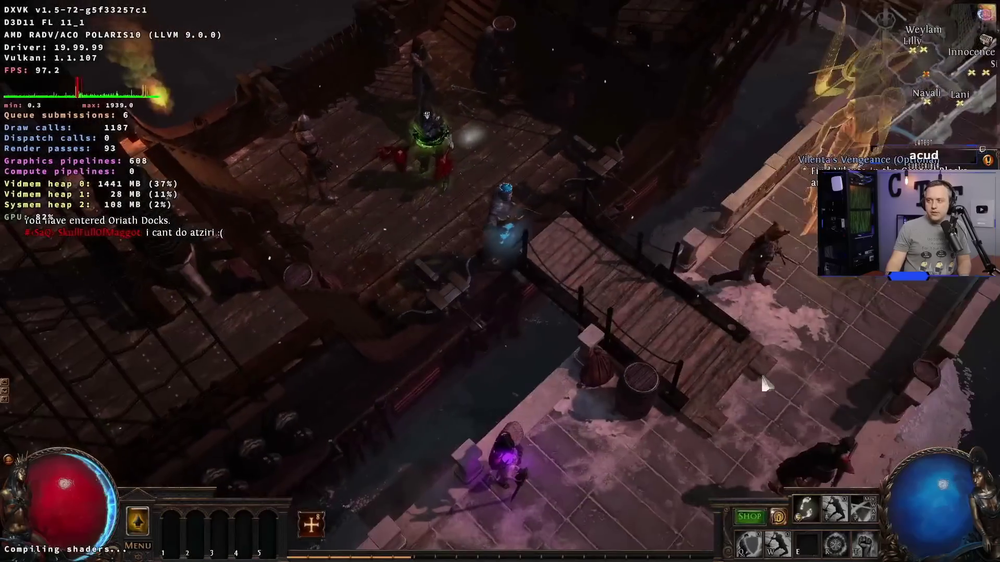
{"action": "mouse_move", "coordinate": [760, 372]}
{"action": "left_mouse_down"}
{"action": "mouse_move", "coordinate": [737, 82]}
{"action": "mouse_move", "coordinate": [661, 116]}
{"action": "mouse_move", "coordinate": [529, 134]}
{"action": "mouse_move", "coordinate": [444, 208]}
{"action": "left_mouse_up"}
{"action": "left_click", "coordinate": [444, 208]}
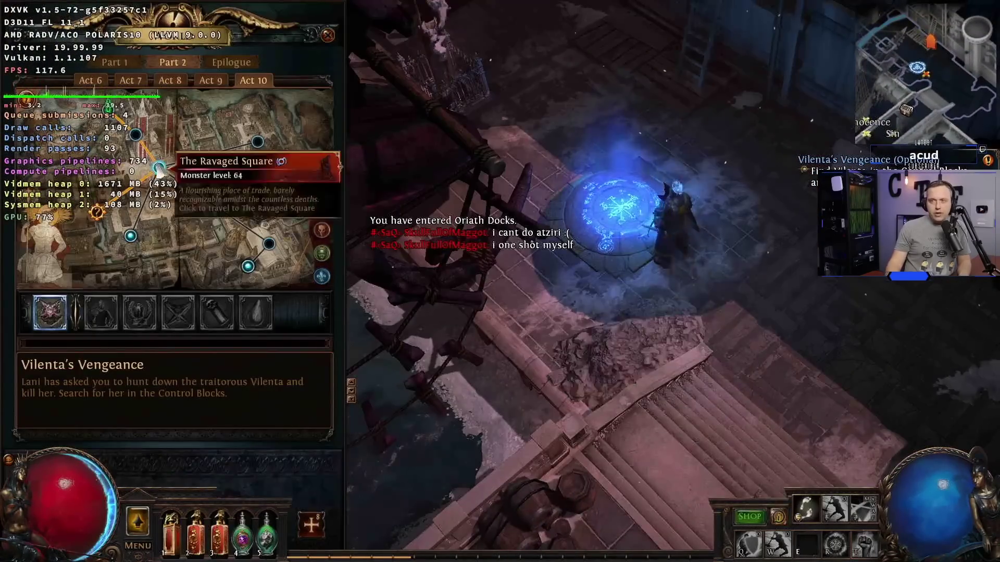
{"action": "left_click", "coordinate": [219, 276]}
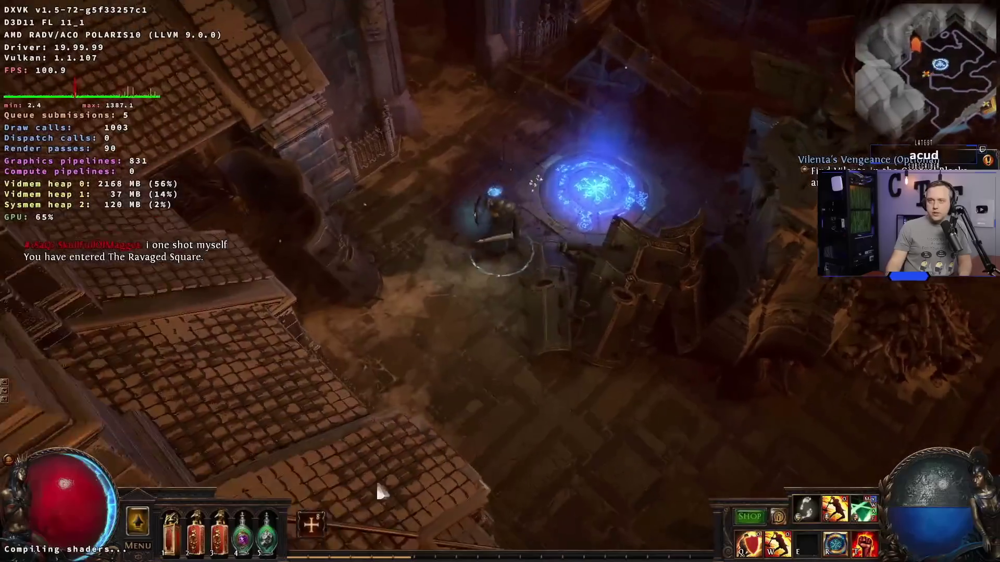
Play through The Ravaged Square on Proton 4.11-12 to examine frame rate and shader stutter, and exit Path of Exile
{"action": "mouse_move", "coordinate": [379, 491]}
{"action": "left_mouse_down"}
{"action": "mouse_move", "coordinate": [536, 424]}
{"action": "mouse_move", "coordinate": [699, 297]}
{"action": "mouse_move", "coordinate": [423, 439]}
{"action": "mouse_move", "coordinate": [448, 443]}
{"action": "mouse_move", "coordinate": [460, 327]}
{"action": "mouse_move", "coordinate": [265, 342]}
{"action": "mouse_move", "coordinate": [286, 331]}
{"action": "mouse_move", "coordinate": [420, 438]}
{"action": "mouse_move", "coordinate": [384, 350]}
{"action": "mouse_move", "coordinate": [392, 394]}
{"action": "mouse_move", "coordinate": [360, 395]}
{"action": "mouse_move", "coordinate": [320, 426]}
{"action": "mouse_move", "coordinate": [398, 371]}
{"action": "mouse_move", "coordinate": [346, 372]}
{"action": "mouse_move", "coordinate": [383, 336]}
{"action": "mouse_move", "coordinate": [415, 346]}
{"action": "mouse_move", "coordinate": [343, 389]}
{"action": "mouse_move", "coordinate": [330, 346]}
{"action": "mouse_move", "coordinate": [446, 406]}
{"action": "mouse_move", "coordinate": [330, 374]}
{"action": "mouse_move", "coordinate": [334, 392]}
{"action": "mouse_move", "coordinate": [674, 321]}
{"action": "mouse_move", "coordinate": [642, 370]}
{"action": "mouse_move", "coordinate": [662, 380]}
{"action": "mouse_move", "coordinate": [549, 380]}
{"action": "mouse_move", "coordinate": [428, 419]}
{"action": "mouse_move", "coordinate": [696, 226]}
{"action": "mouse_move", "coordinate": [639, 411]}
{"action": "mouse_move", "coordinate": [604, 374]}
{"action": "mouse_move", "coordinate": [630, 245]}
{"action": "mouse_move", "coordinate": [723, 270]}
{"action": "mouse_move", "coordinate": [603, 285]}
{"action": "mouse_move", "coordinate": [263, 427]}
{"action": "mouse_move", "coordinate": [147, 424]}
{"action": "mouse_move", "coordinate": [513, 429]}
{"action": "mouse_move", "coordinate": [227, 409]}
{"action": "mouse_move", "coordinate": [349, 399]}
{"action": "mouse_move", "coordinate": [600, 305]}
{"action": "mouse_move", "coordinate": [575, 336]}
{"action": "mouse_move", "coordinate": [290, 162]}
{"action": "mouse_move", "coordinate": [346, 312]}
{"action": "mouse_move", "coordinate": [464, 417]}
{"action": "mouse_move", "coordinate": [526, 388]}
{"action": "mouse_move", "coordinate": [415, 406]}
{"action": "mouse_move", "coordinate": [651, 328]}
{"action": "mouse_move", "coordinate": [161, 259]}
{"action": "mouse_move", "coordinate": [345, 314]}
{"action": "mouse_move", "coordinate": [330, 374]}
{"action": "mouse_move", "coordinate": [312, 317]}
{"action": "mouse_move", "coordinate": [263, 250]}
{"action": "mouse_move", "coordinate": [336, 367]}
{"action": "mouse_move", "coordinate": [450, 439]}
{"action": "mouse_move", "coordinate": [313, 365]}
{"action": "mouse_move", "coordinate": [208, 261]}
{"action": "mouse_move", "coordinate": [153, 177]}
{"action": "mouse_move", "coordinate": [164, 154]}
{"action": "mouse_move", "coordinate": [239, 171]}
{"action": "mouse_move", "coordinate": [397, 98]}
{"action": "mouse_move", "coordinate": [289, 195]}
{"action": "mouse_move", "coordinate": [275, 171]}
{"action": "mouse_move", "coordinate": [347, 207]}
{"action": "mouse_move", "coordinate": [640, 194]}
{"action": "left_mouse_up"}
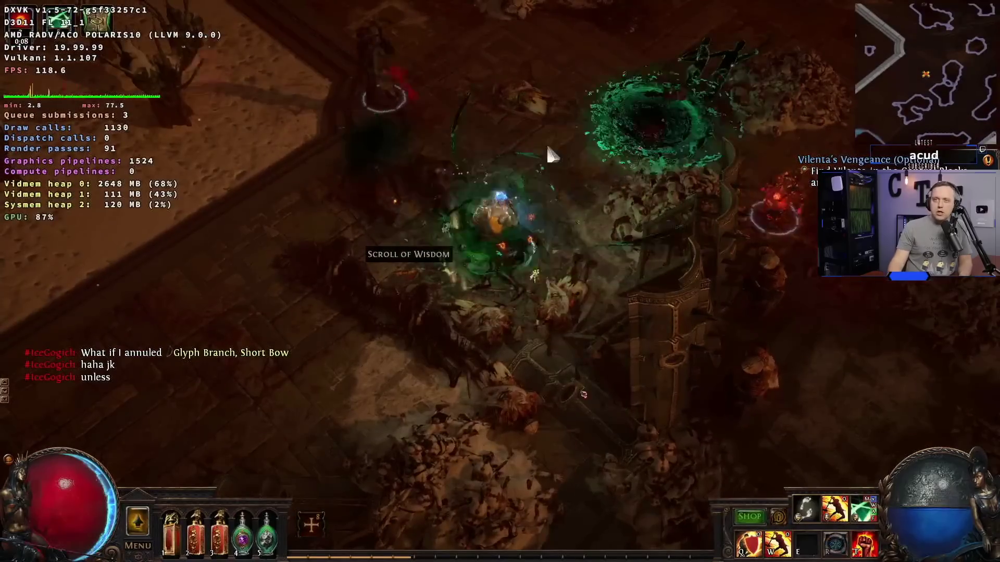
{"action": "mouse_move", "coordinate": [547, 147]}
{"action": "left_mouse_down"}
{"action": "mouse_move", "coordinate": [607, 157]}
{"action": "mouse_move", "coordinate": [691, 292]}
{"action": "mouse_move", "coordinate": [607, 355]}
{"action": "mouse_move", "coordinate": [459, 389]}
{"action": "mouse_move", "coordinate": [219, 165]}
{"action": "mouse_move", "coordinate": [357, 419]}
{"action": "mouse_move", "coordinate": [284, 435]}
{"action": "mouse_move", "coordinate": [375, 431]}
{"action": "mouse_move", "coordinate": [396, 395]}
{"action": "mouse_move", "coordinate": [419, 380]}
{"action": "mouse_move", "coordinate": [464, 380]}
{"action": "mouse_move", "coordinate": [440, 330]}
{"action": "mouse_move", "coordinate": [383, 279]}
{"action": "mouse_move", "coordinate": [659, 393]}
{"action": "mouse_move", "coordinate": [540, 412]}
{"action": "mouse_move", "coordinate": [479, 405]}
{"action": "mouse_move", "coordinate": [321, 334]}
{"action": "mouse_move", "coordinate": [645, 384]}
{"action": "mouse_move", "coordinate": [167, 380]}
{"action": "mouse_move", "coordinate": [635, 216]}
{"action": "mouse_move", "coordinate": [650, 311]}
{"action": "mouse_move", "coordinate": [479, 484]}
{"action": "mouse_move", "coordinate": [599, 208]}
{"action": "mouse_move", "coordinate": [627, 187]}
{"action": "mouse_move", "coordinate": [259, 285]}
{"action": "mouse_move", "coordinate": [424, 250]}
{"action": "mouse_move", "coordinate": [305, 281]}
{"action": "mouse_move", "coordinate": [383, 357]}
{"action": "mouse_move", "coordinate": [569, 371]}
{"action": "mouse_move", "coordinate": [667, 308]}
{"action": "mouse_move", "coordinate": [535, 326]}
{"action": "mouse_move", "coordinate": [604, 334]}
{"action": "mouse_move", "coordinate": [435, 296]}
{"action": "mouse_move", "coordinate": [290, 194]}
{"action": "mouse_move", "coordinate": [503, 123]}
{"action": "mouse_move", "coordinate": [286, 230]}
{"action": "mouse_move", "coordinate": [569, 328]}
{"action": "mouse_move", "coordinate": [609, 314]}
{"action": "mouse_move", "coordinate": [609, 139]}
{"action": "mouse_move", "coordinate": [231, 193]}
{"action": "mouse_move", "coordinate": [371, 151]}
{"action": "mouse_move", "coordinate": [621, 202]}
{"action": "mouse_move", "coordinate": [586, 273]}
{"action": "mouse_move", "coordinate": [549, 164]}
{"action": "mouse_move", "coordinate": [557, 170]}
{"action": "left_mouse_up"}
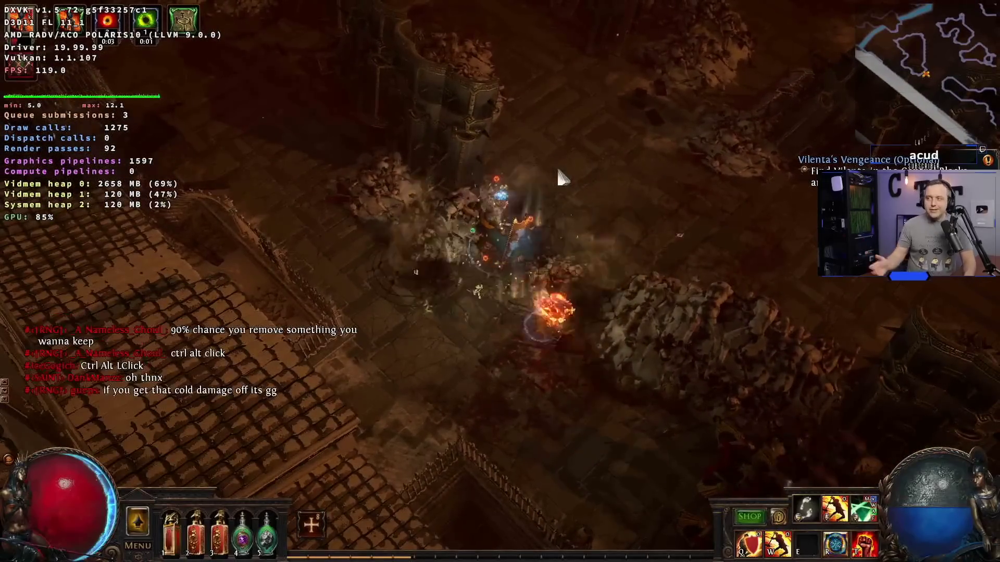
{"action": "key", "text": "Escape"}
{"action": "left_click", "coordinate": [518, 261]}
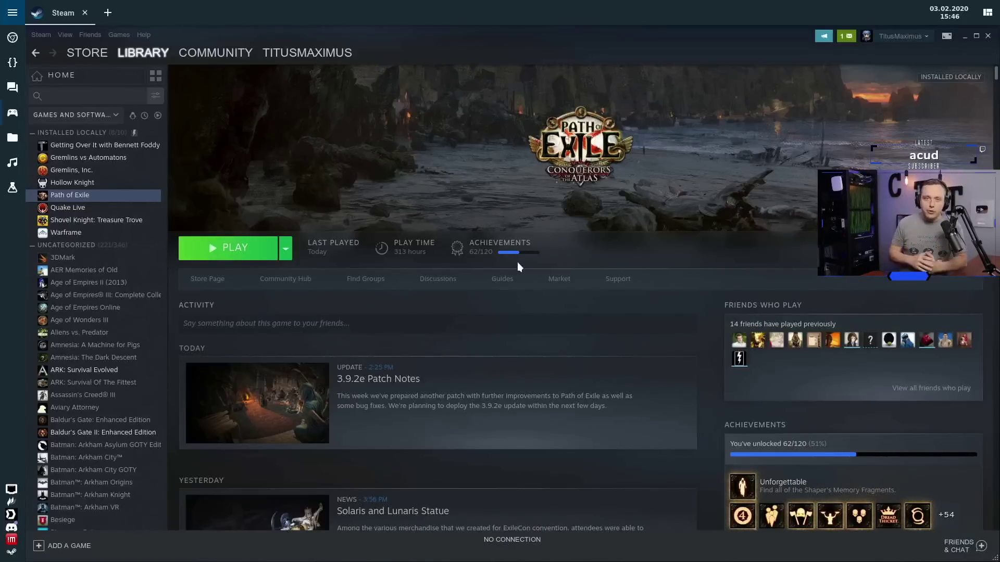
Switch to the browser's vkBasalt GitHub page and read the Version 0.3.0 release notes, requirements and download assets
{"action": "key", "text": "alt+Tab"}
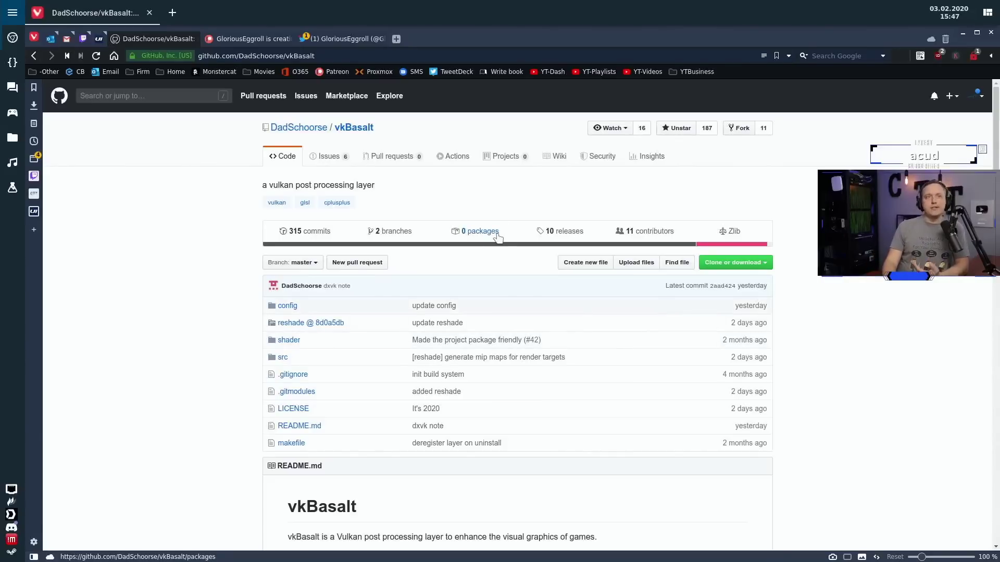
{"action": "left_click", "coordinate": [565, 231]}
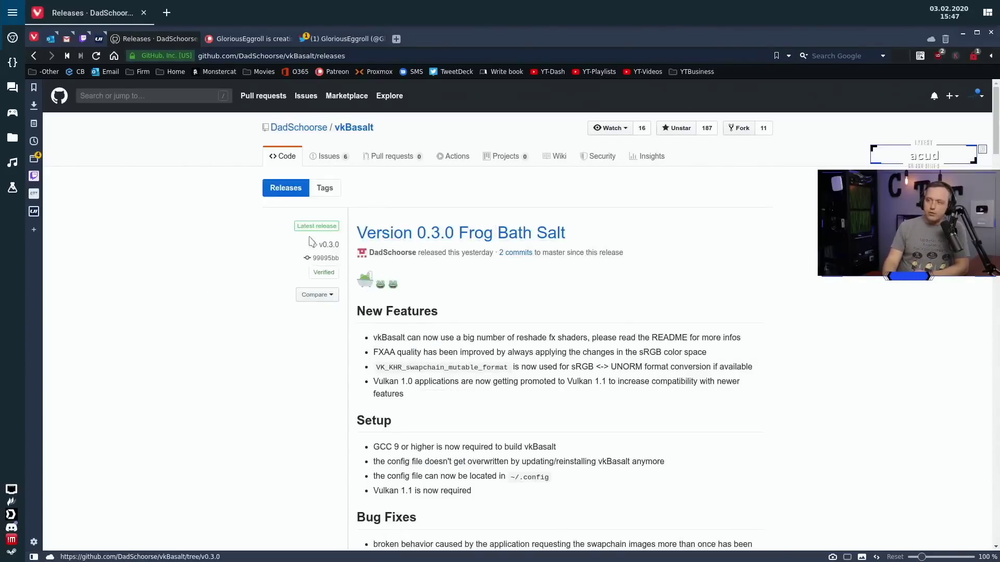
{"action": "scroll", "coordinate": [452, 347], "scroll_direction": "down", "scroll_amount": 2}
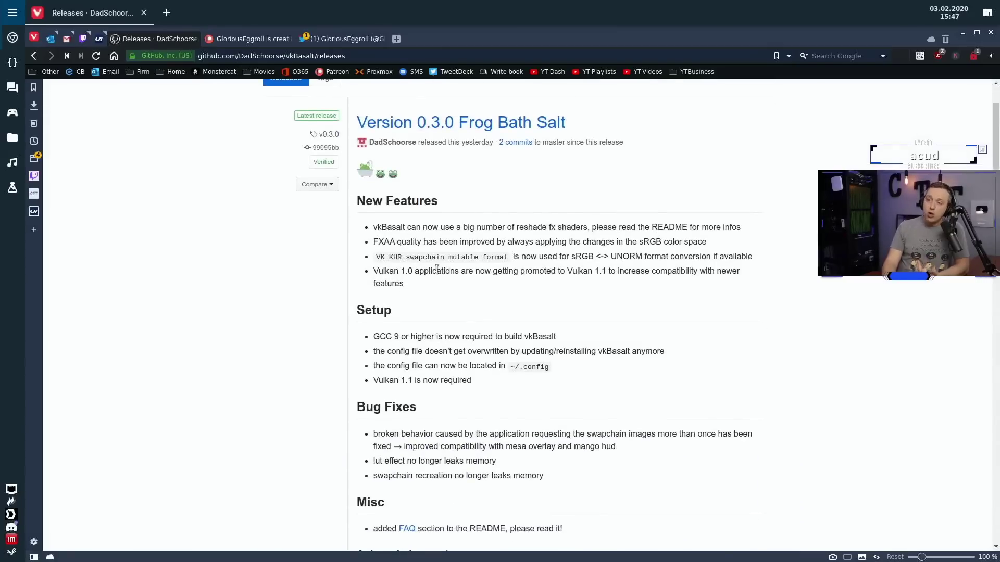
{"action": "scroll", "coordinate": [219, 292], "scroll_direction": "down", "scroll_amount": 3}
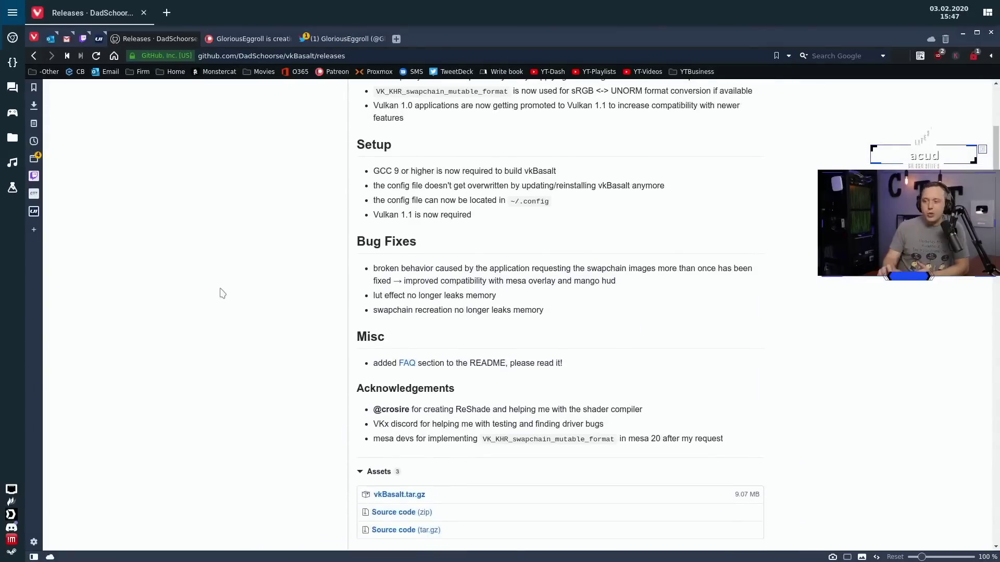
{"action": "scroll", "coordinate": [142, 292], "scroll_direction": "down", "scroll_amount": 2}
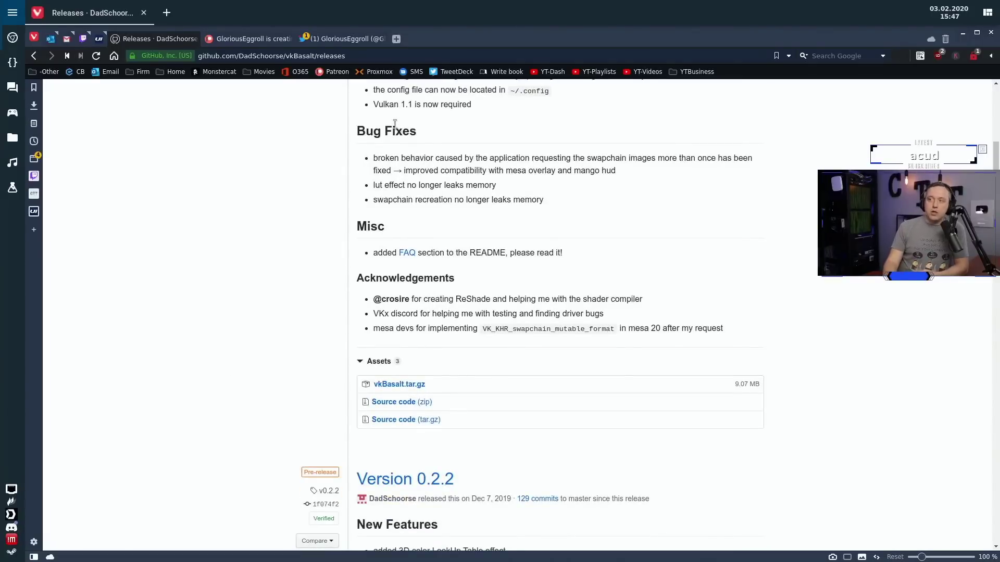
{"action": "left_click_drag", "start_coordinate": [379, 104], "coordinate": [433, 105]}
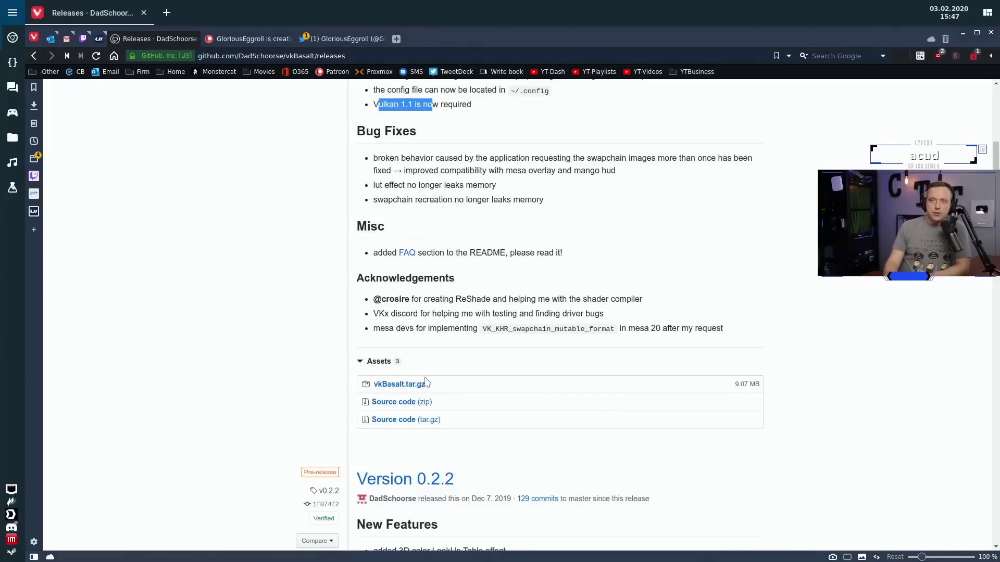
Examine the downloaded vkBasalt.tar.gz archive and the extracted vkBasalt folder in Downloads
{"action": "left_click", "coordinate": [12, 137]}
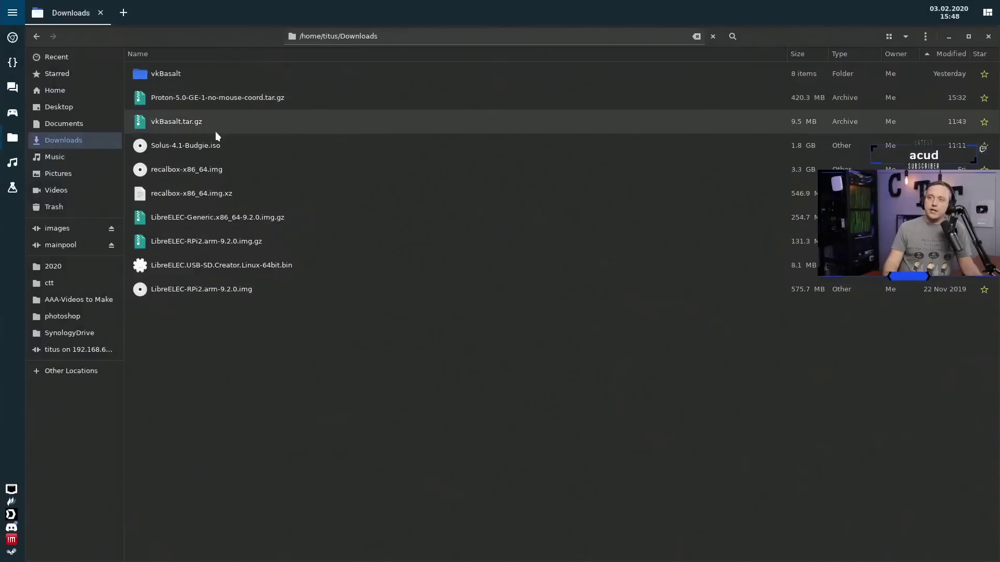
{"action": "left_click", "coordinate": [172, 120]}
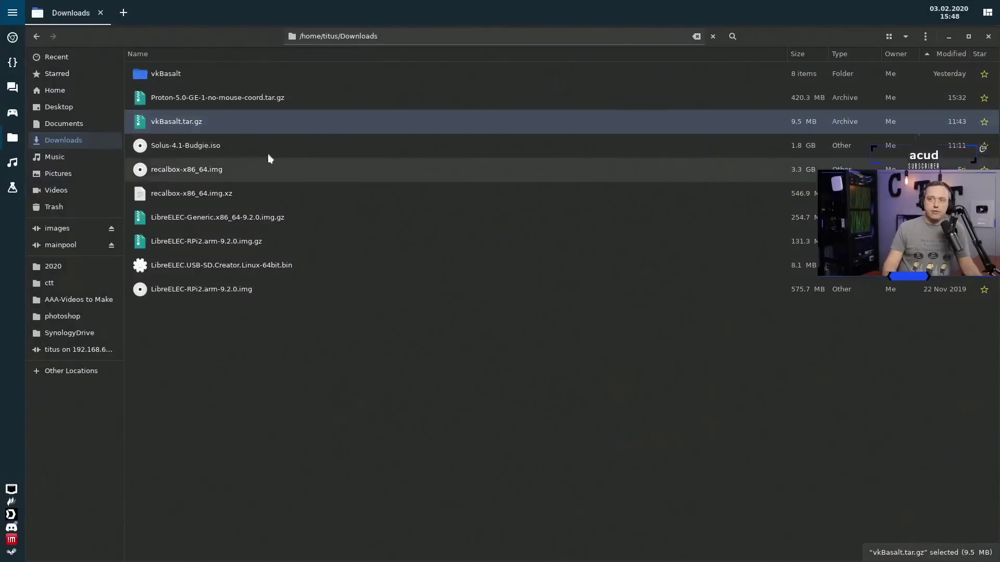
{"action": "double_click", "coordinate": [159, 74]}
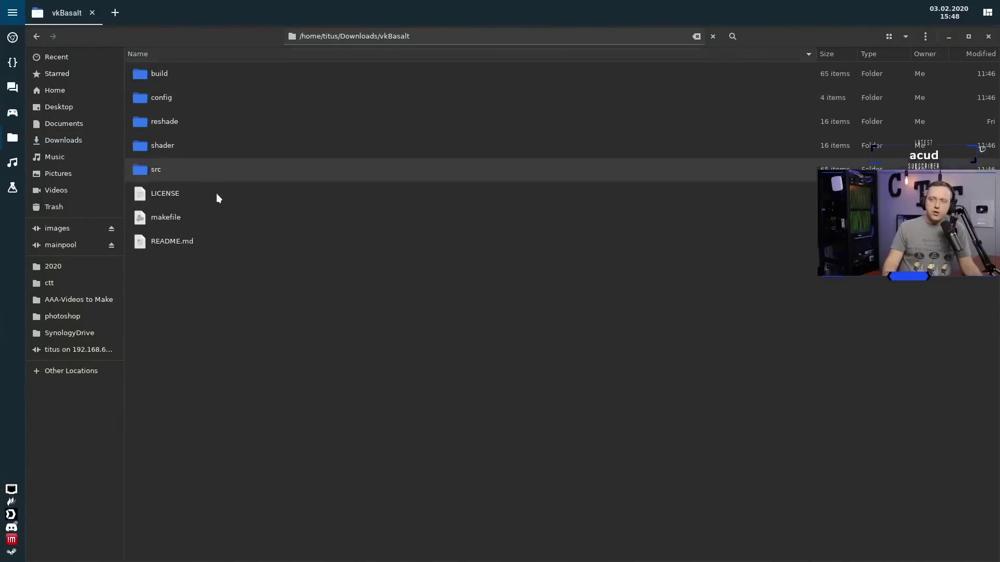
Open a terminal on an empty workspace, change to Downloads/vkBasalt and run make install
{"action": "left_click", "coordinate": [11, 134]}
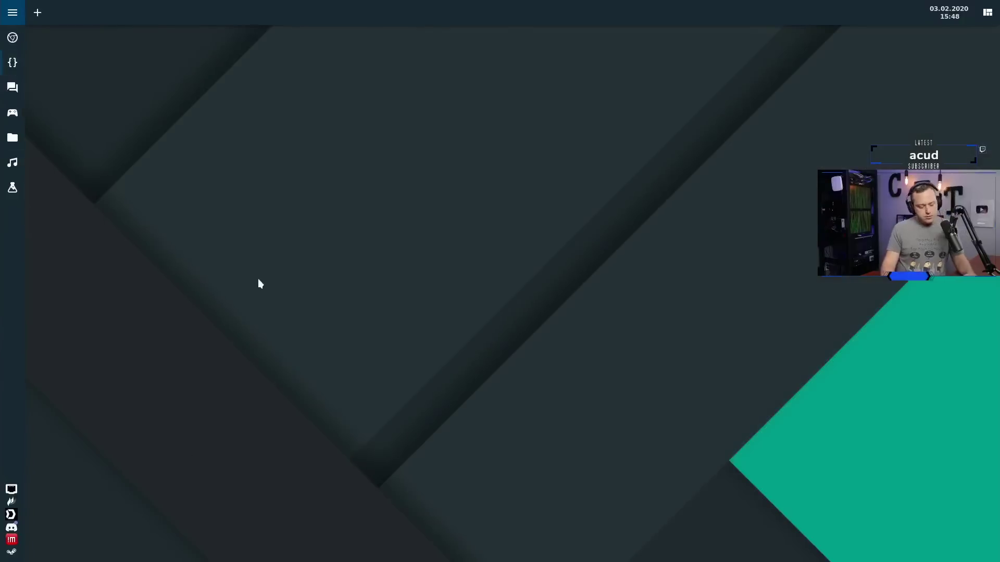
{"action": "key", "text": "super+Return"}
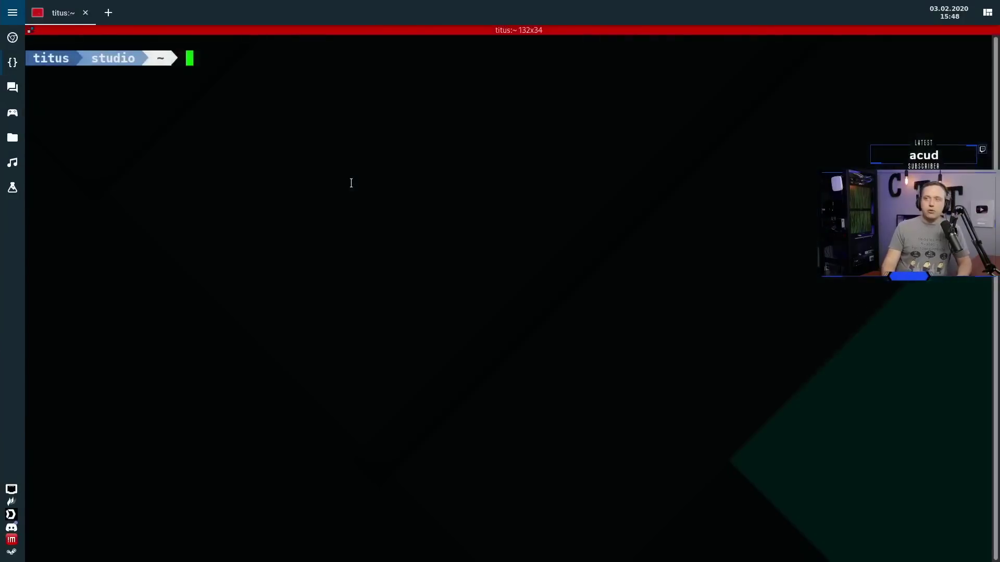
{"action": "type", "text": "cd Down"}
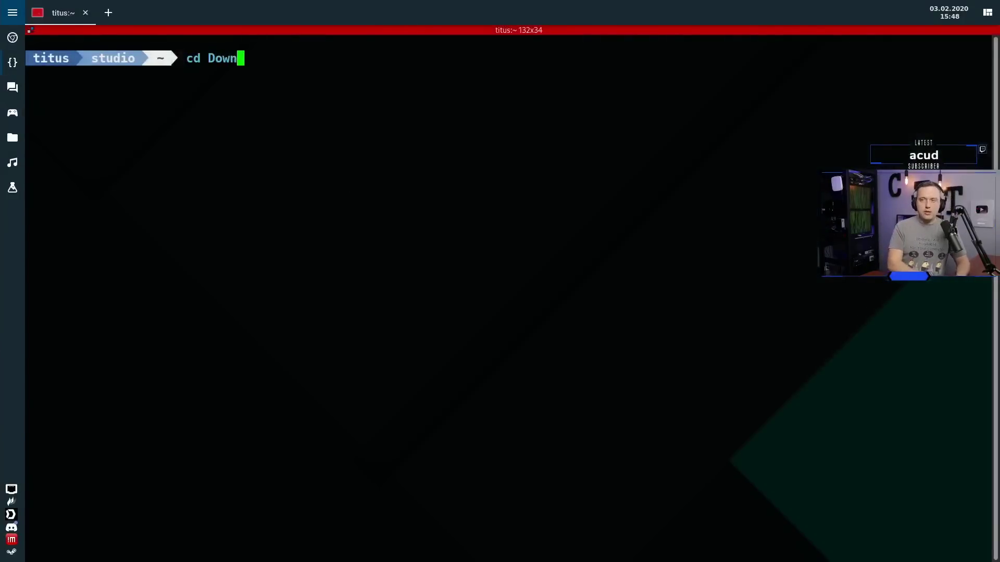
{"action": "key", "text": "Tab"}
{"action": "type", "text": "vk"}
{"action": "key", "text": "Tab"}
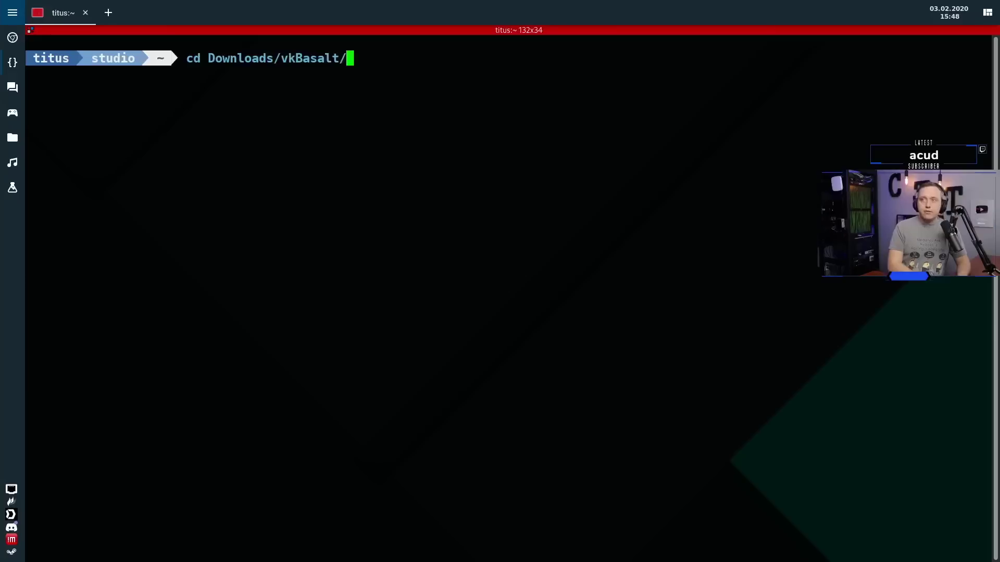
{"action": "key", "text": "Return"}
{"action": "type", "text": "make install"}
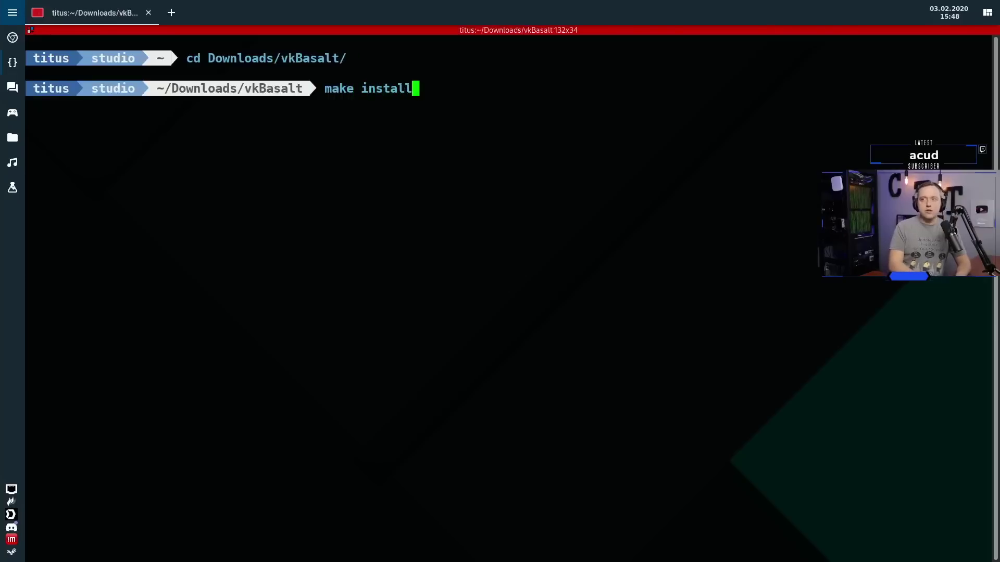
{"action": "key", "text": "Return"}
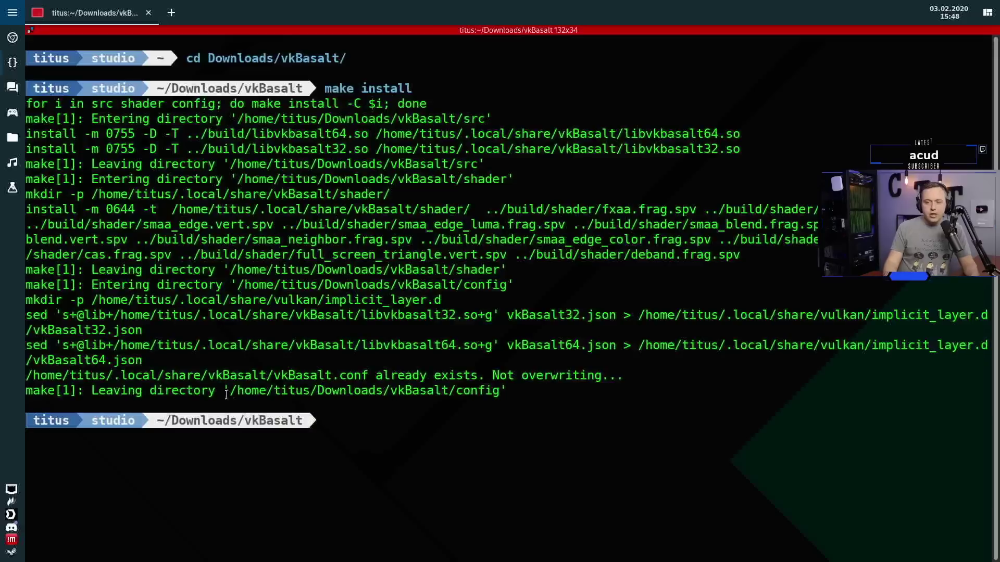
Copy the vkBasalt.conf path from the install output and open that file in gedit
{"action": "left_click_drag", "start_coordinate": [26, 375], "coordinate": [369, 375]}
{"action": "right_click", "coordinate": [354, 378]}
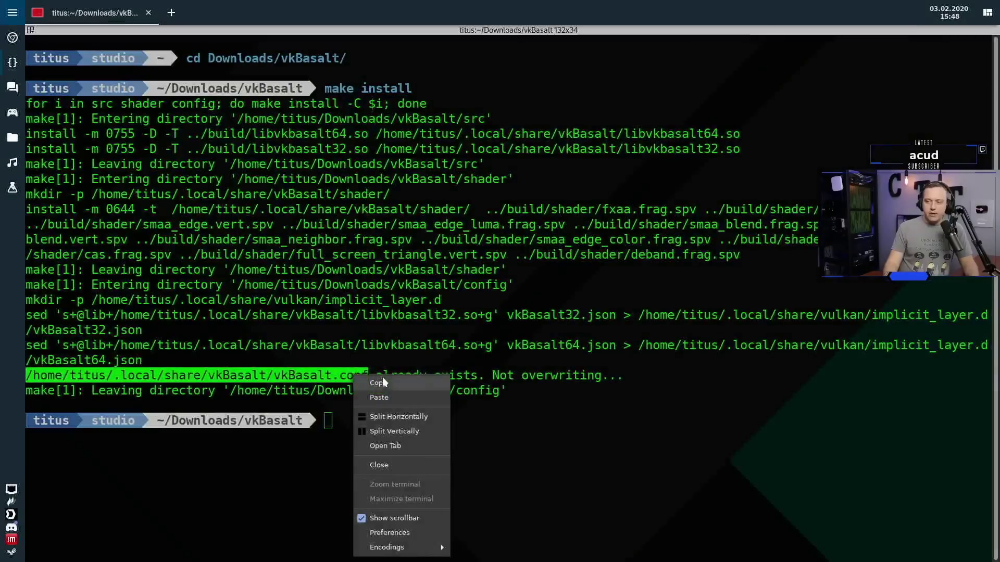
{"action": "left_click", "coordinate": [384, 384]}
{"action": "left_click", "coordinate": [502, 409]}
{"action": "type", "text": "gedit"}
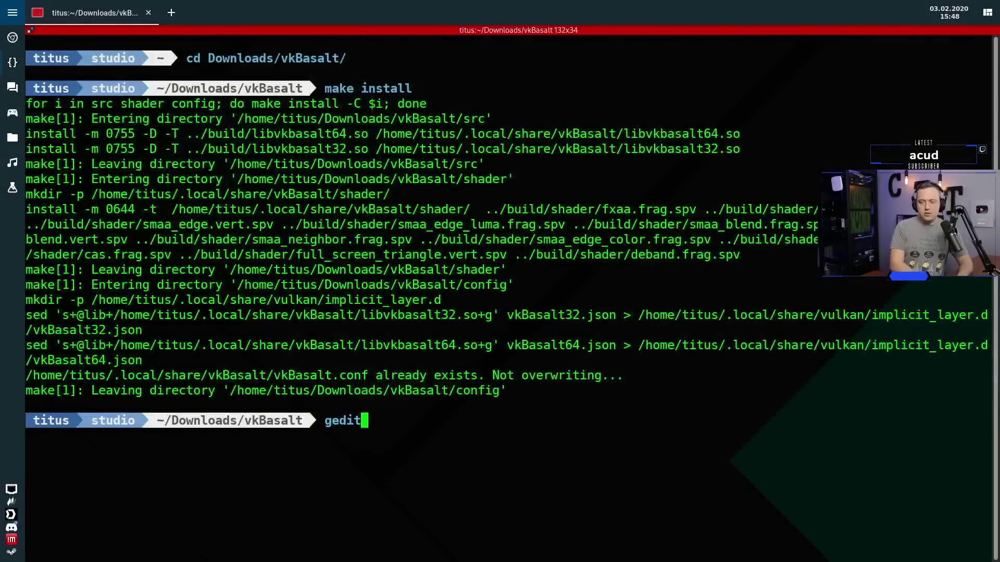
{"action": "key", "text": "ctrl+shift+v"}
{"action": "key", "text": "Return"}
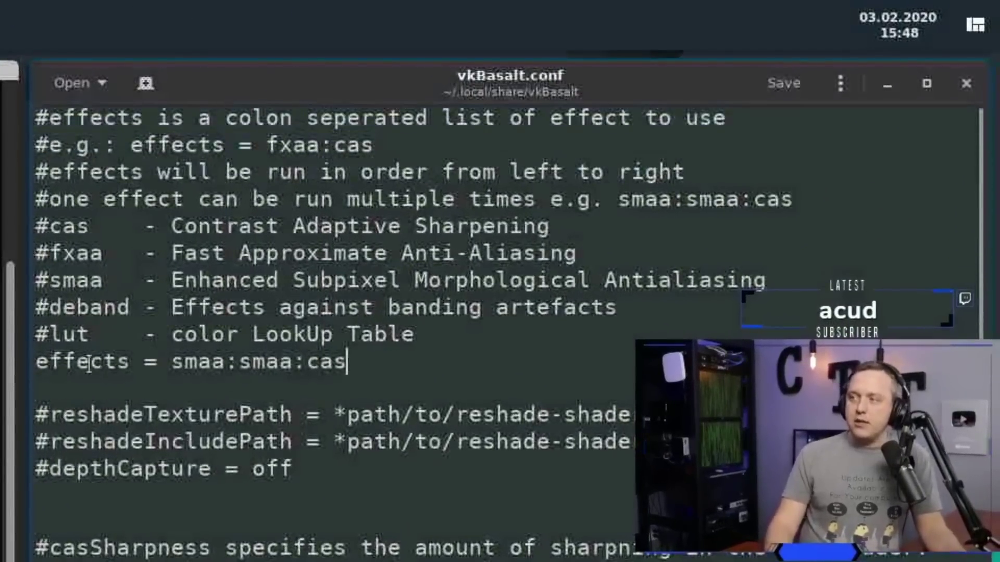
Try reducing the effects line in vkBasalt.conf to cas only, and restore it to smaa:smaa:cas
{"action": "left_click_drag", "start_coordinate": [89, 362], "coordinate": [176, 352]}
{"action": "left_click", "coordinate": [306, 361]}
{"action": "key", "text": "BackSpace"}
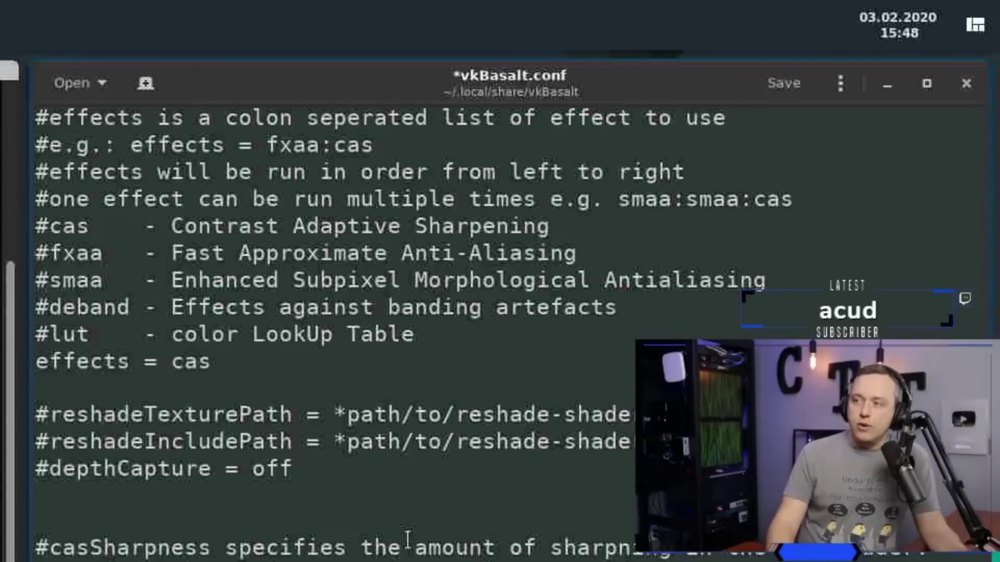
{"action": "key", "text": "ctrl+v"}
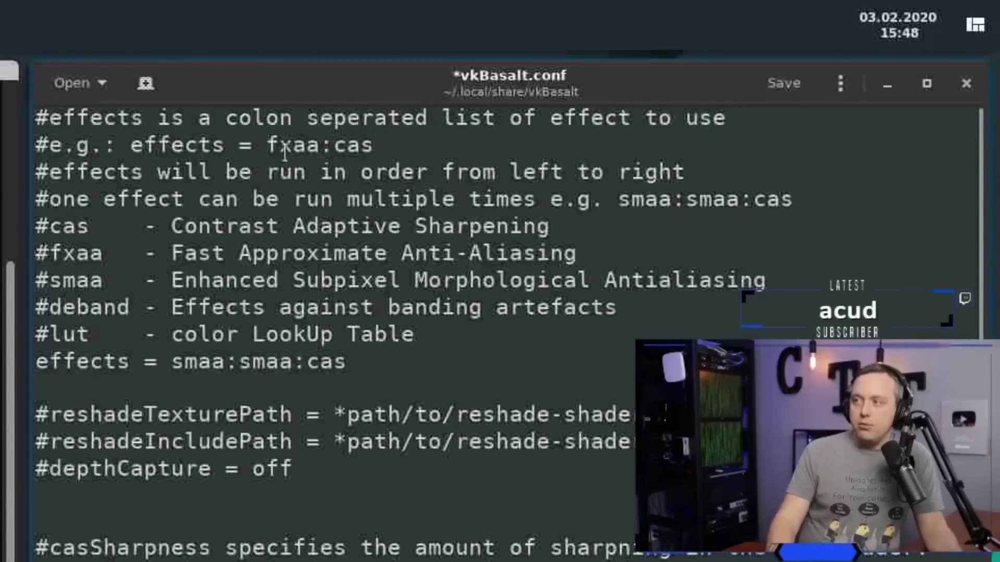
Check the multiple-effect example against the effects line, save vkBasalt.conf with smaa:smaa:cas and close the editor
{"action": "left_click_drag", "start_coordinate": [631, 199], "coordinate": [799, 198]}
{"action": "left_click", "coordinate": [223, 365]}
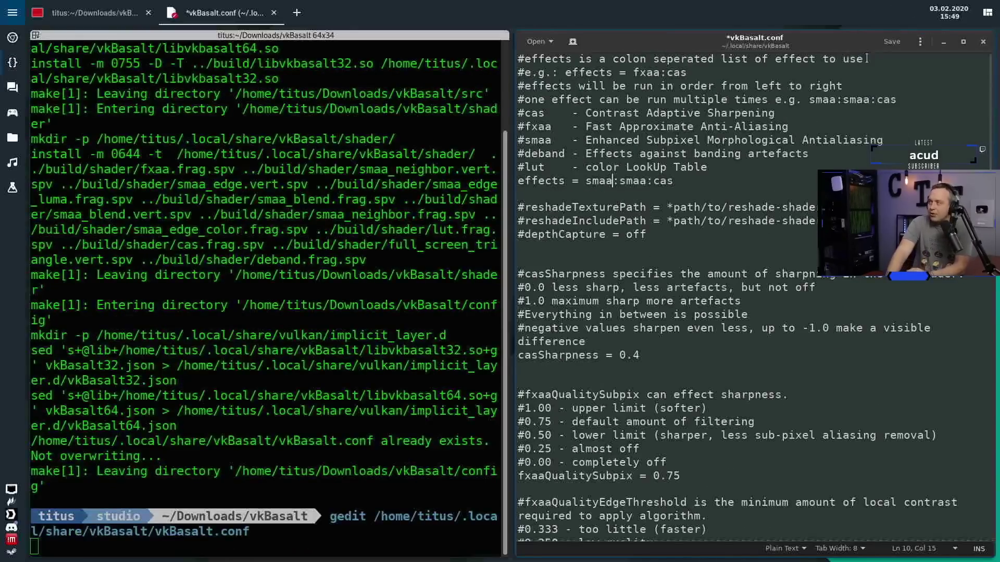
{"action": "left_click", "coordinate": [885, 43]}
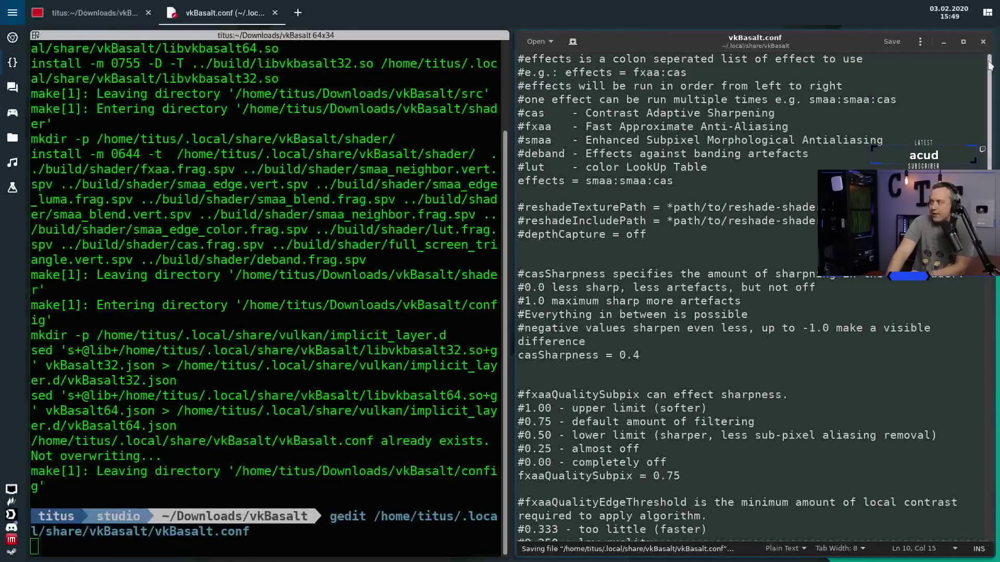
{"action": "left_click", "coordinate": [983, 41]}
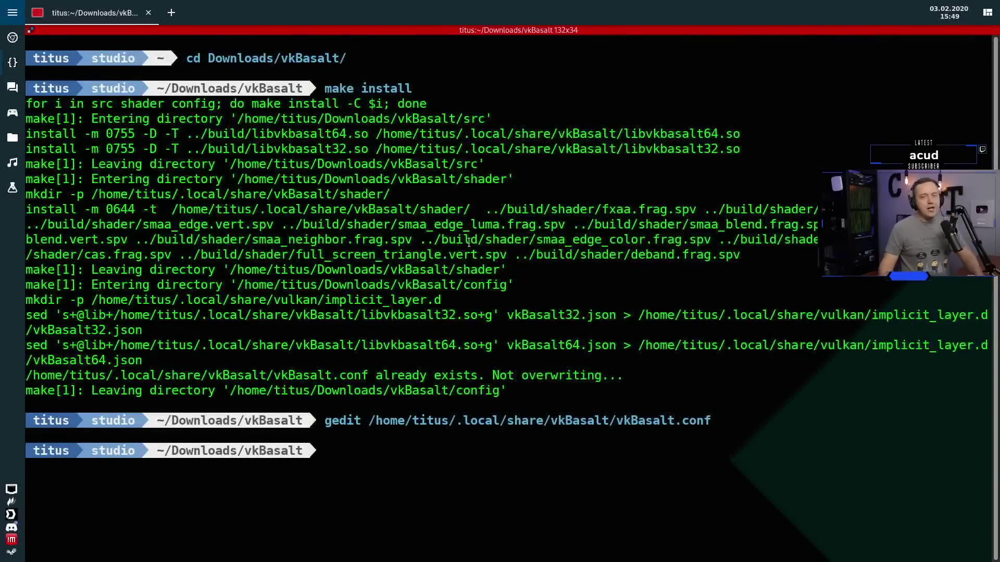
Return to the vkBasalt README in the browser and copy the Steam launch option ENABLE_VKBASALT=1 %command%
{"action": "left_click", "coordinate": [10, 41]}
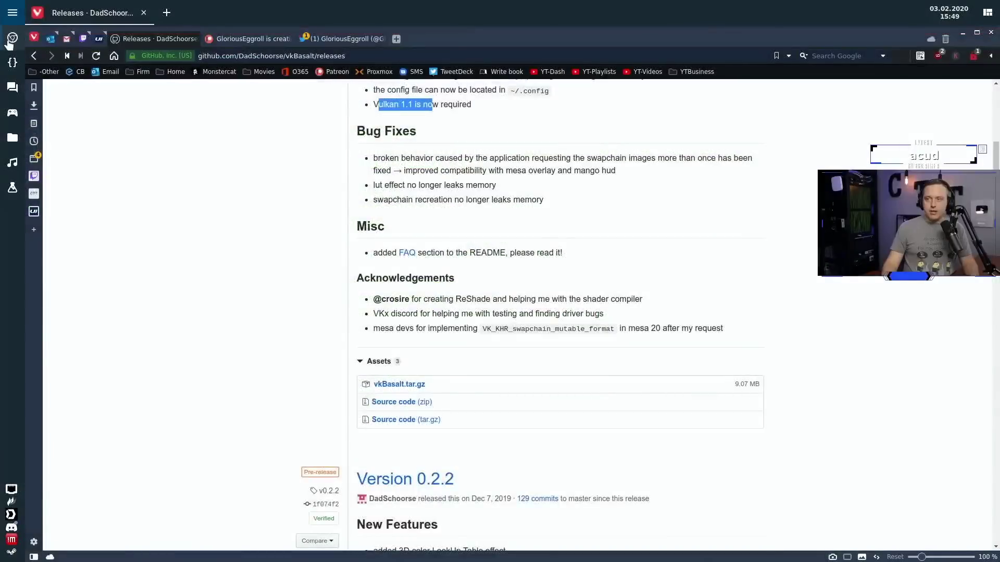
{"action": "key", "text": "alt+Left"}
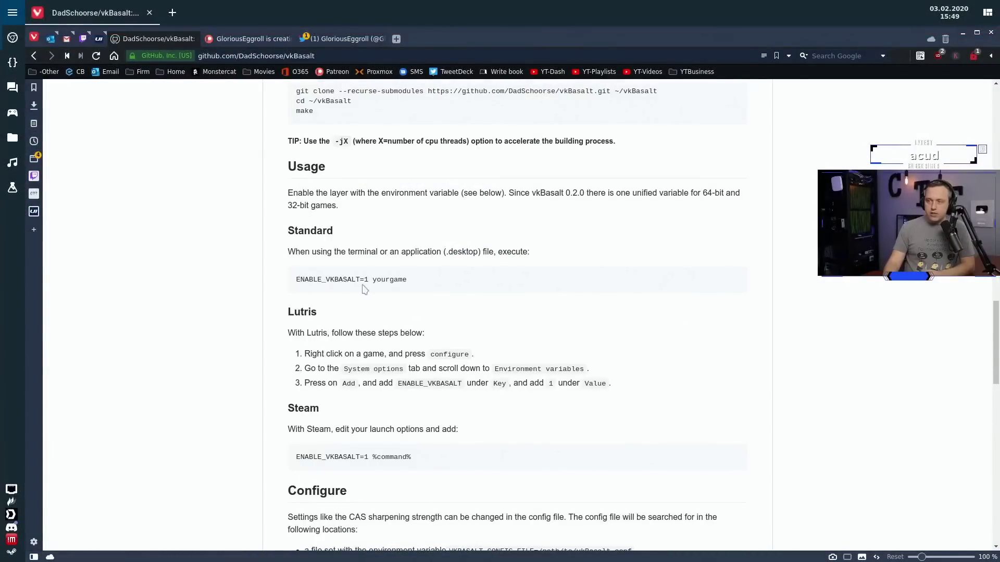
{"action": "scroll", "coordinate": [209, 302], "scroll_direction": "down", "scroll_amount": 3}
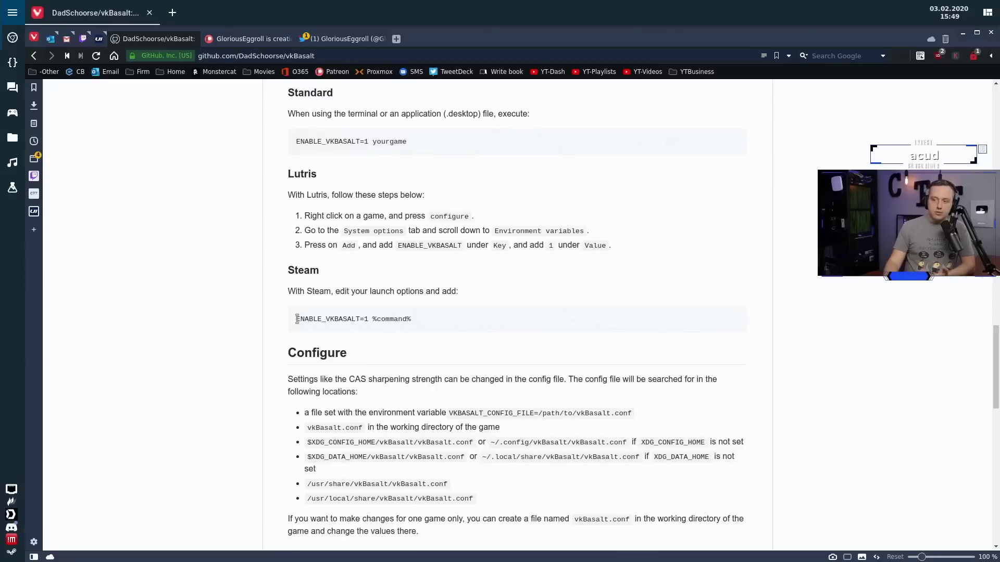
{"action": "right_click", "coordinate": [361, 318]}
{"action": "left_click", "coordinate": [391, 326]}
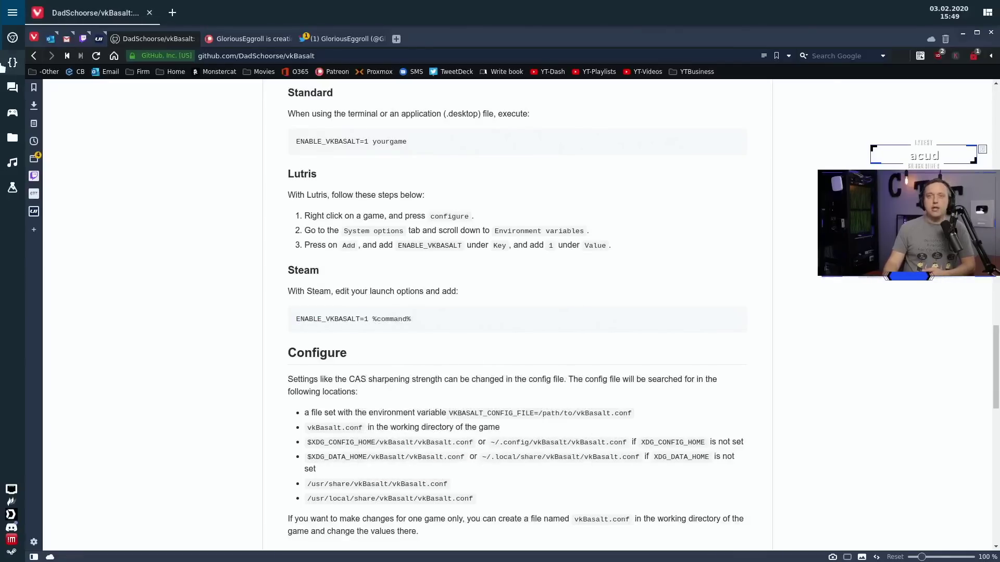
Switch to Steam and set Path of Exile's forced Steam Play compatibility tool to Proton-4.21-GE-1
{"action": "left_click", "coordinate": [13, 112]}
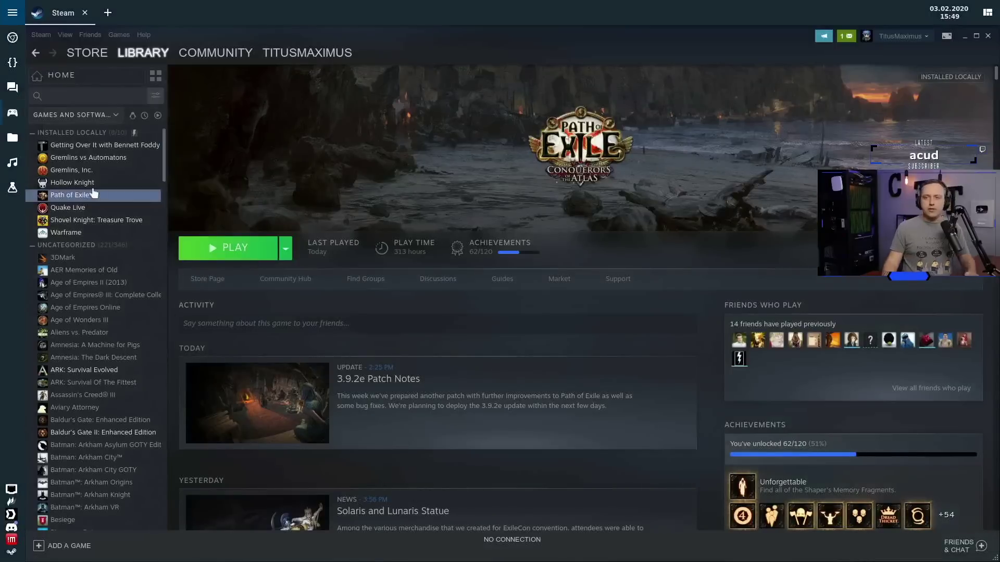
{"action": "right_click", "coordinate": [94, 194]}
{"action": "left_click", "coordinate": [131, 278]}
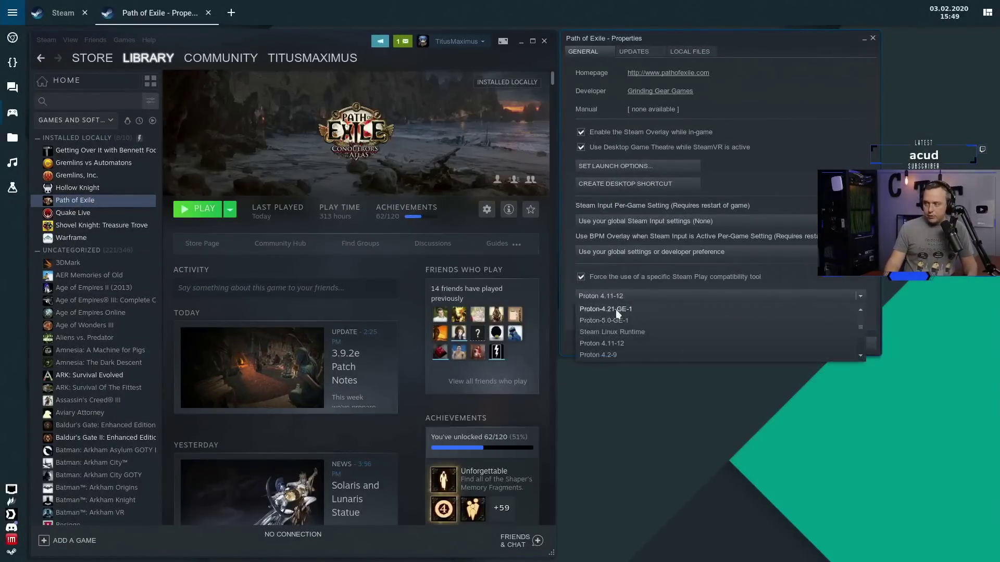
{"action": "left_click", "coordinate": [616, 310]}
Set Path of Exile's launch options to DXVK_HUD=full ENABLE_VKBASALT=1 %command% and close its properties
{"action": "left_click", "coordinate": [633, 163]}
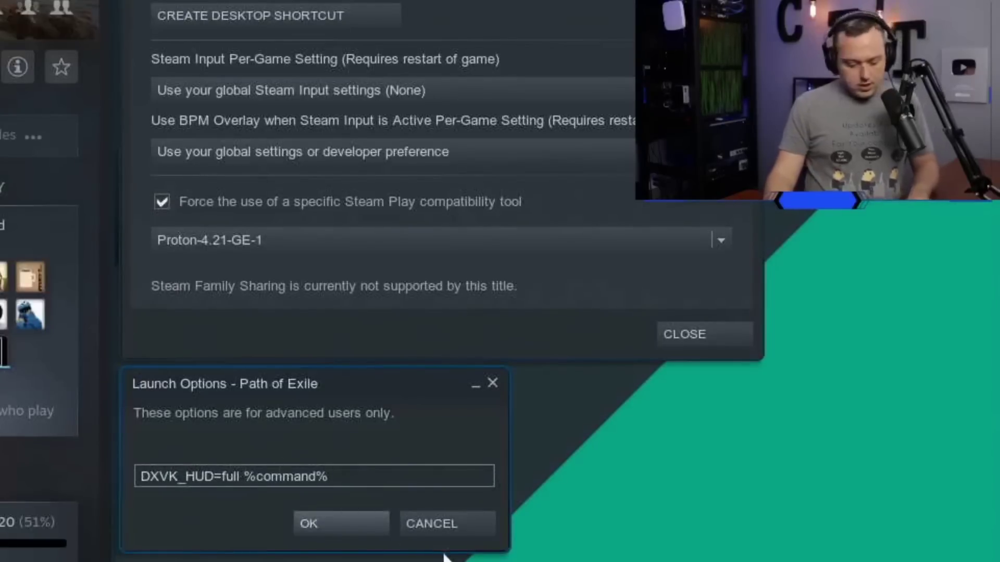
{"action": "key", "text": "ctrl+v"}
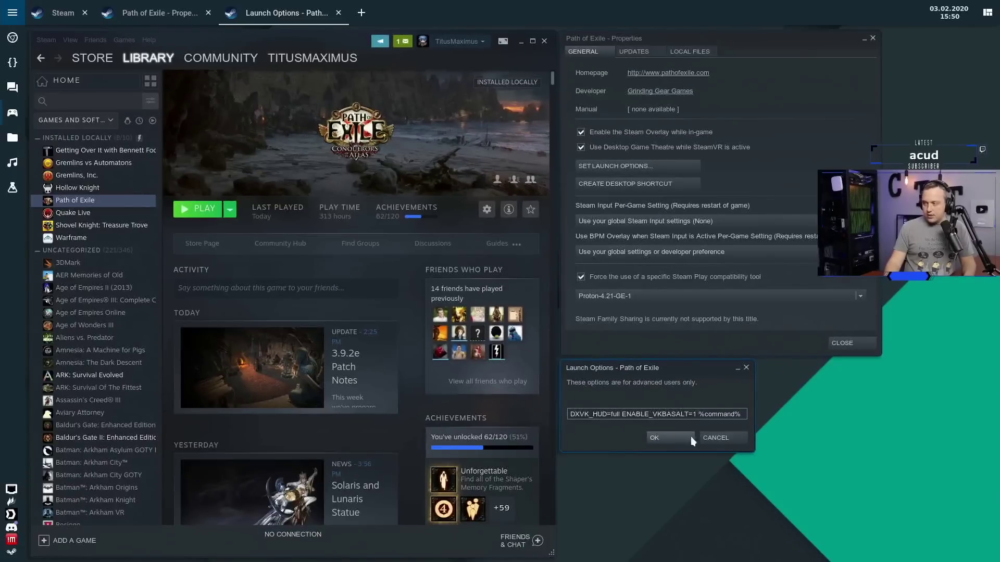
{"action": "left_click", "coordinate": [858, 342]}
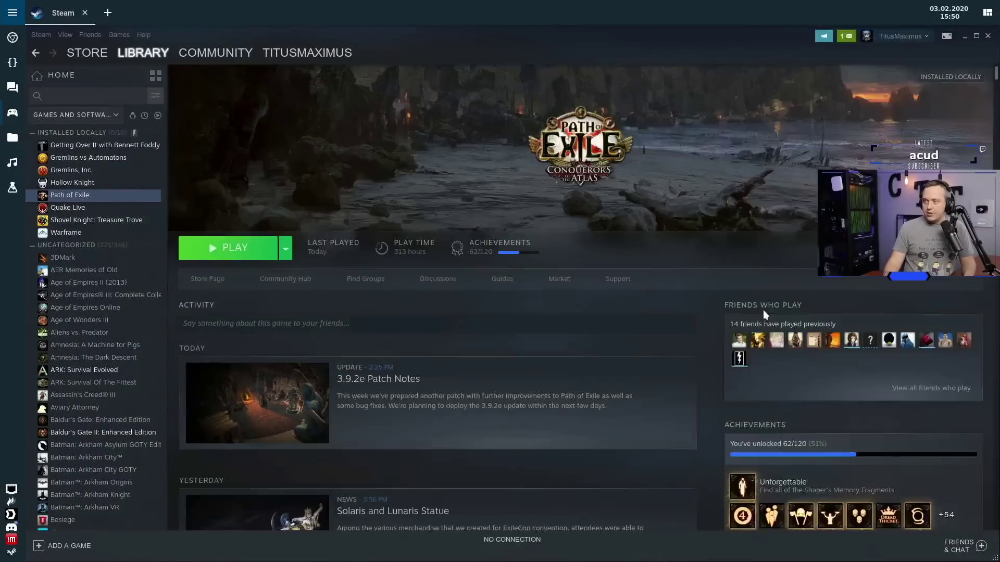
Launch Path of Exile, enter with the selected character, and travel by waypoint from Oriath Docks to The Ravaged Square
{"action": "left_click", "coordinate": [227, 248]}
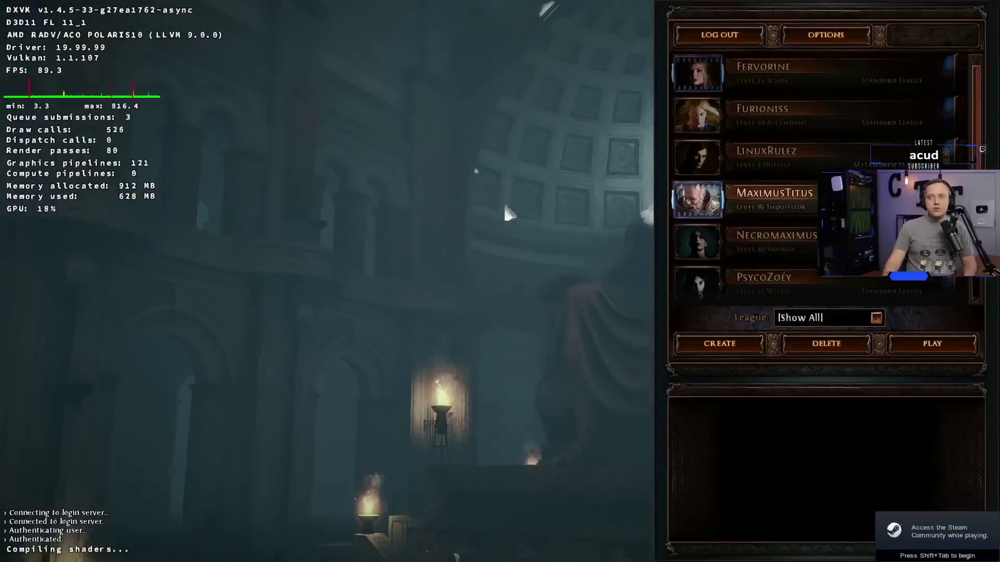
{"action": "left_click", "coordinate": [937, 342]}
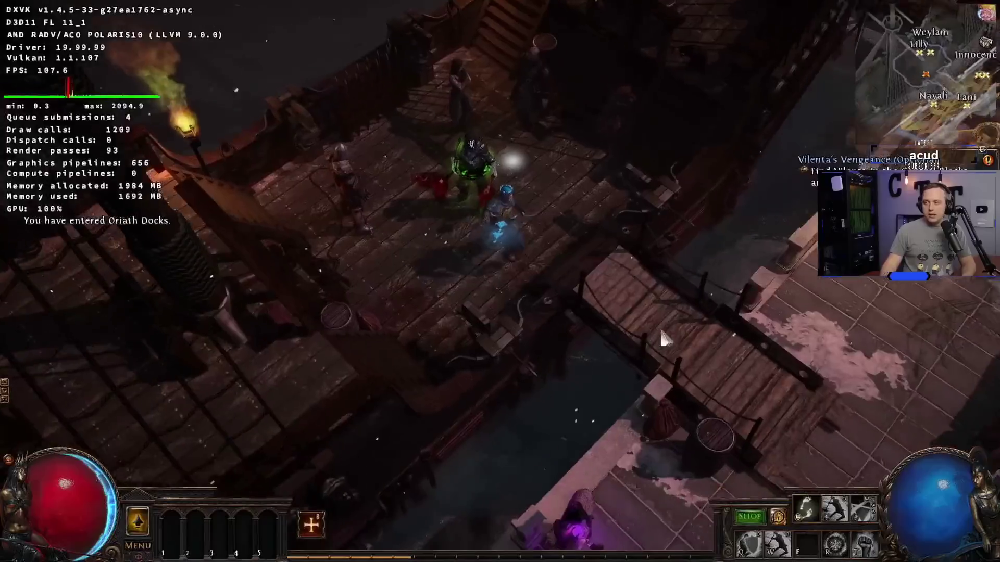
{"action": "left_click_drag", "start_coordinate": [659, 327], "coordinate": [526, 195]}
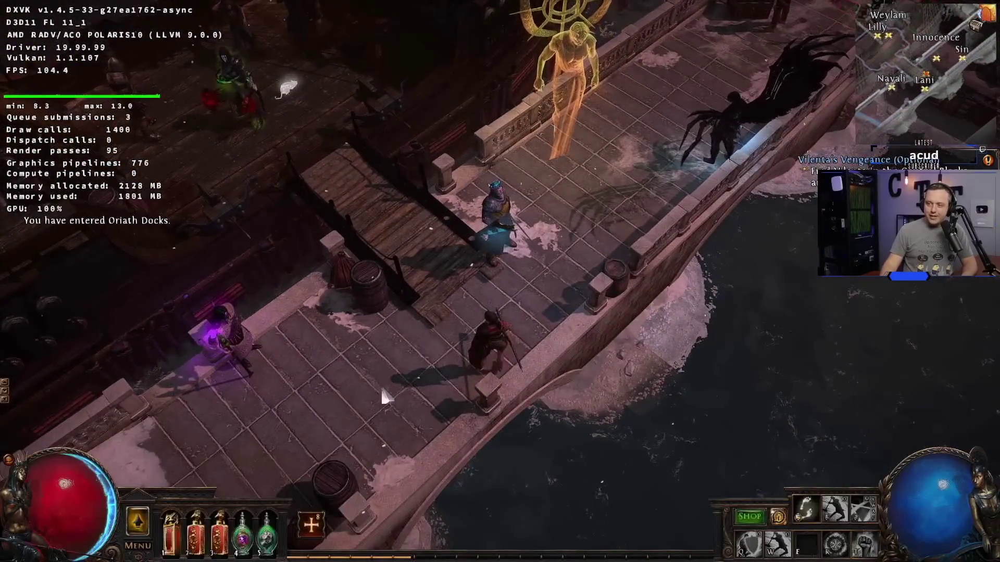
{"action": "mouse_move", "coordinate": [594, 179]}
{"action": "left_mouse_down"}
{"action": "mouse_move", "coordinate": [602, 142]}
{"action": "mouse_move", "coordinate": [628, 164]}
{"action": "mouse_move", "coordinate": [670, 150]}
{"action": "left_mouse_up"}
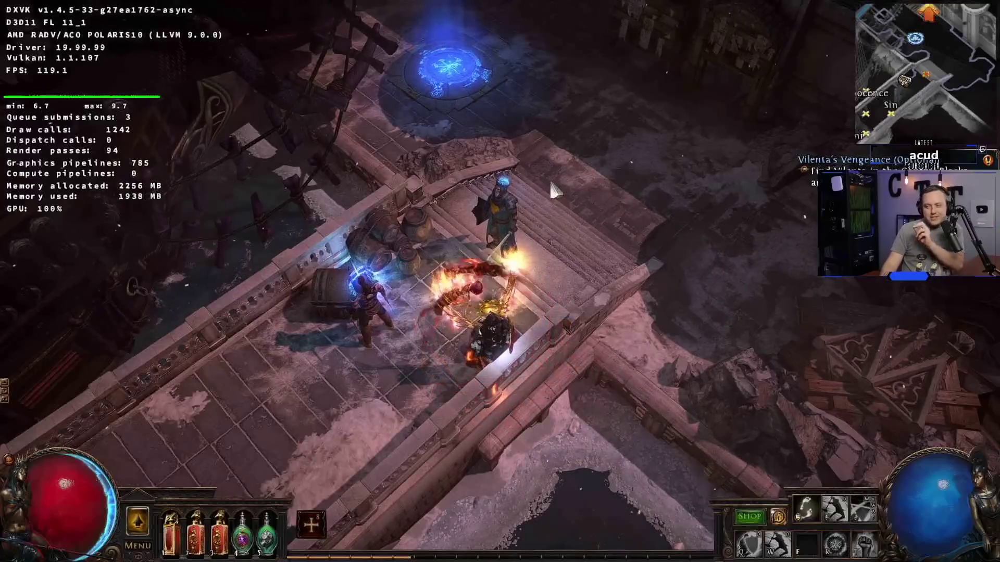
{"action": "left_click", "coordinate": [544, 154]}
{"action": "left_click", "coordinate": [468, 241]}
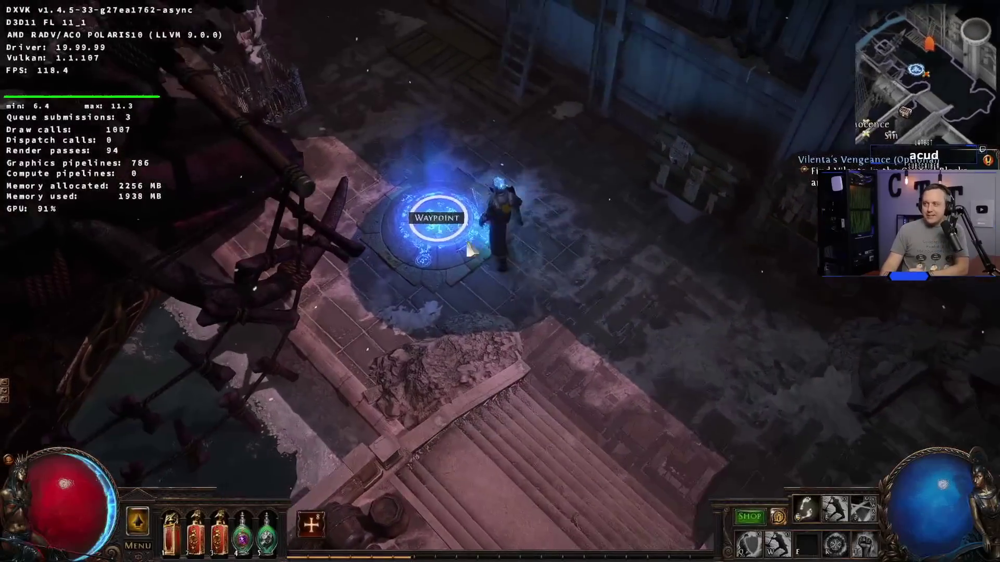
{"action": "left_click", "coordinate": [160, 168]}
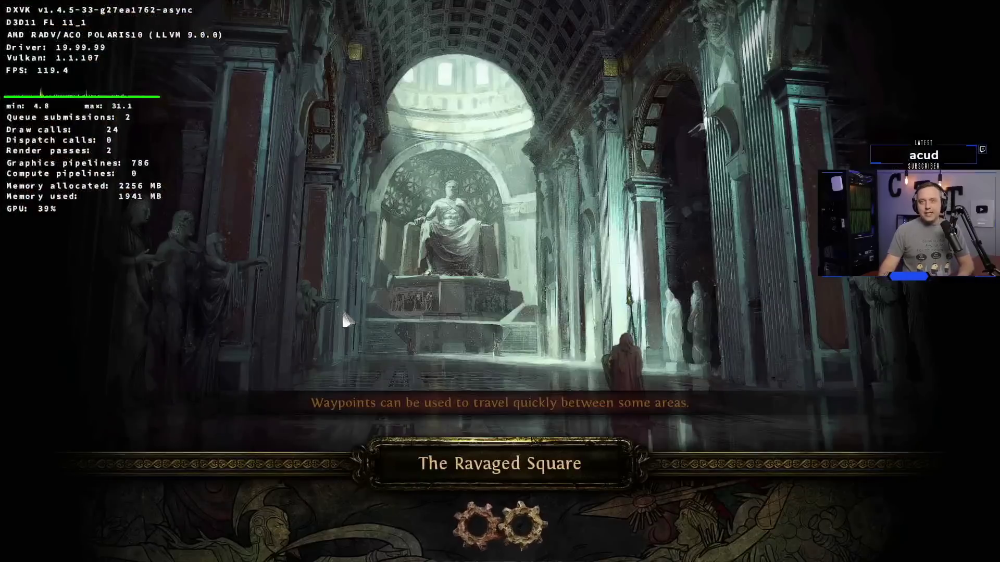